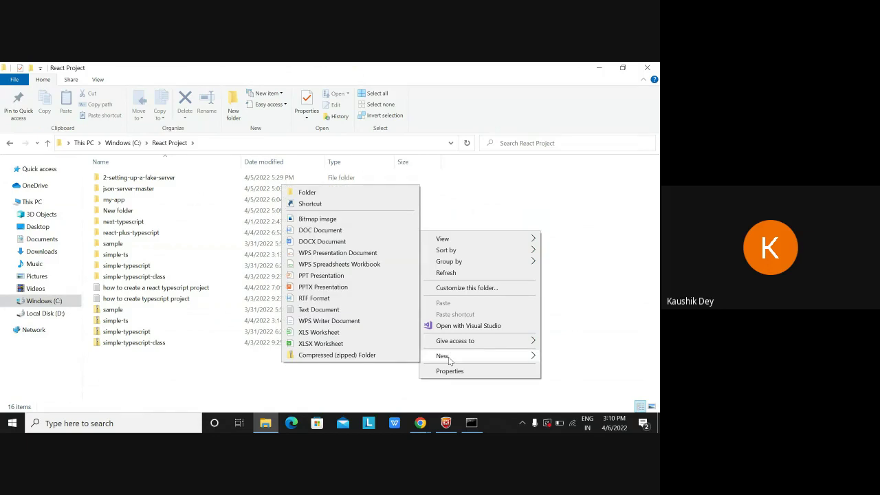
Step: Create a text document named "create react app" in the React Project folder and open it
{"action": "left_click", "coordinate": [334, 310]}
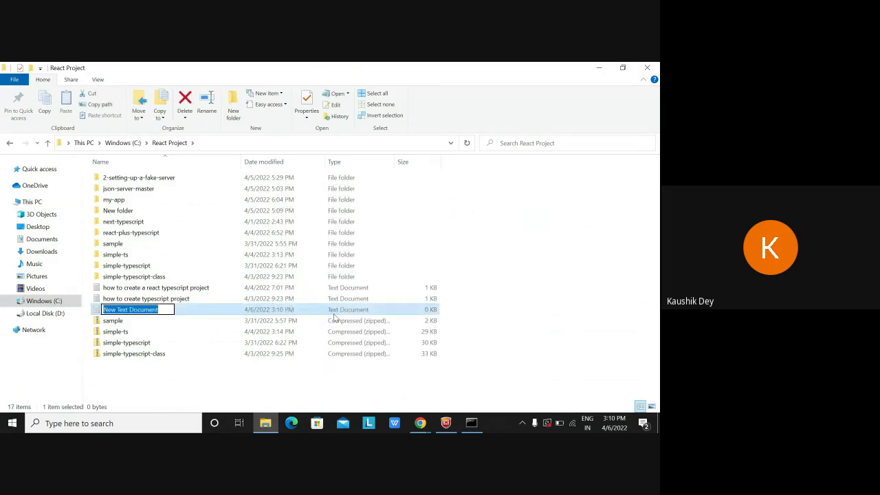
{"action": "type", "text": "creat"}
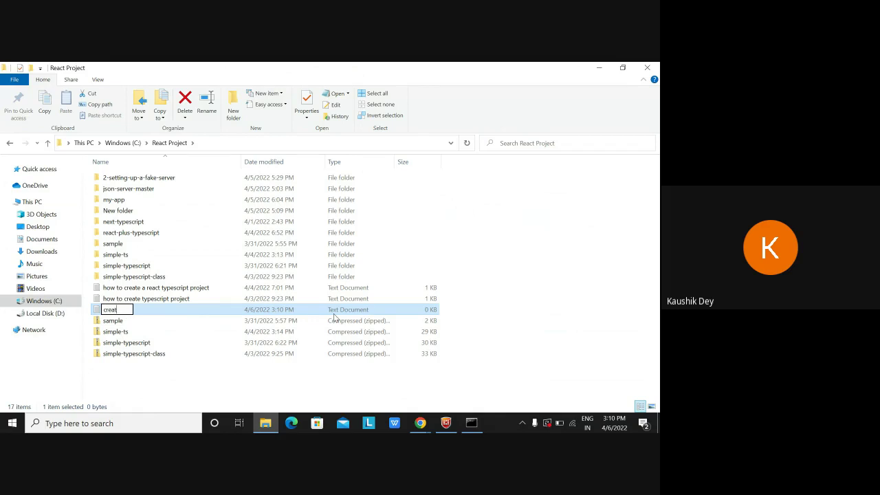
{"action": "type", "text": "e react app"}
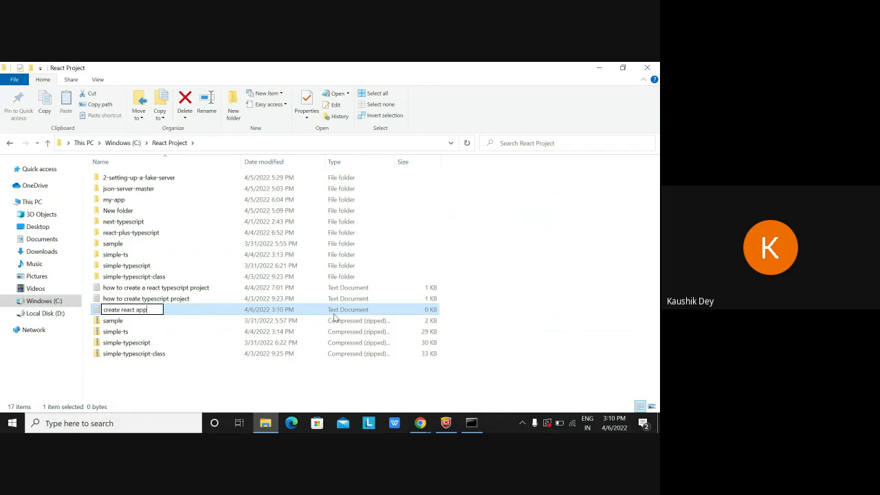
{"action": "key", "text": "Return"}
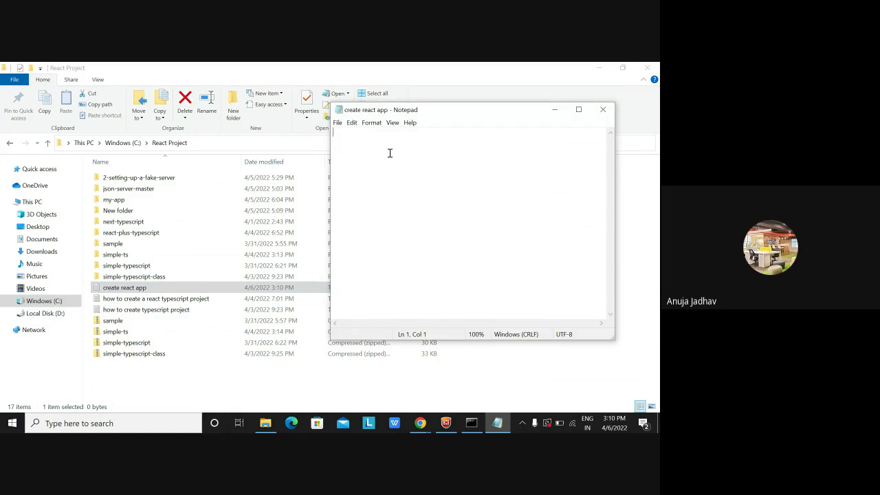
Step: Enter the commands npm install -g create-react-app, create-react-app test, cd runReact and npm start on separate lines, and save and close the note
{"action": "type", "text": "npm install -g create-react-app create-react-app test cd runReact npm start"}
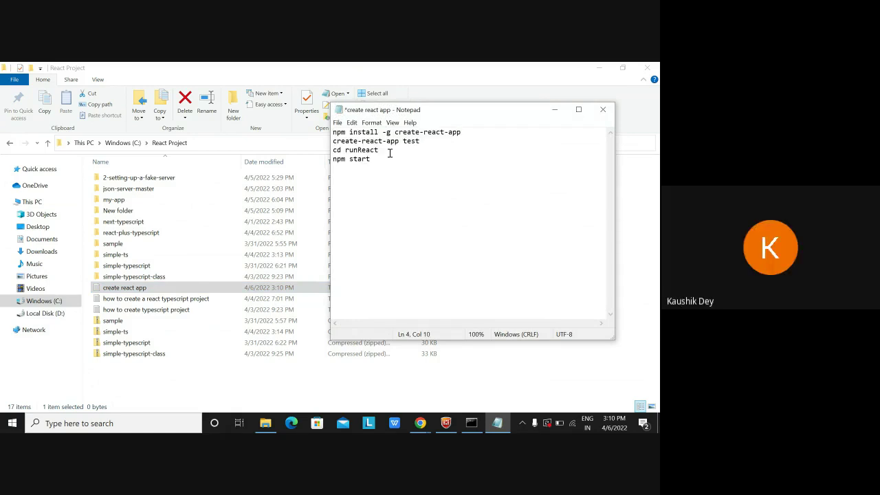
{"action": "key", "text": "ctrl+s"}
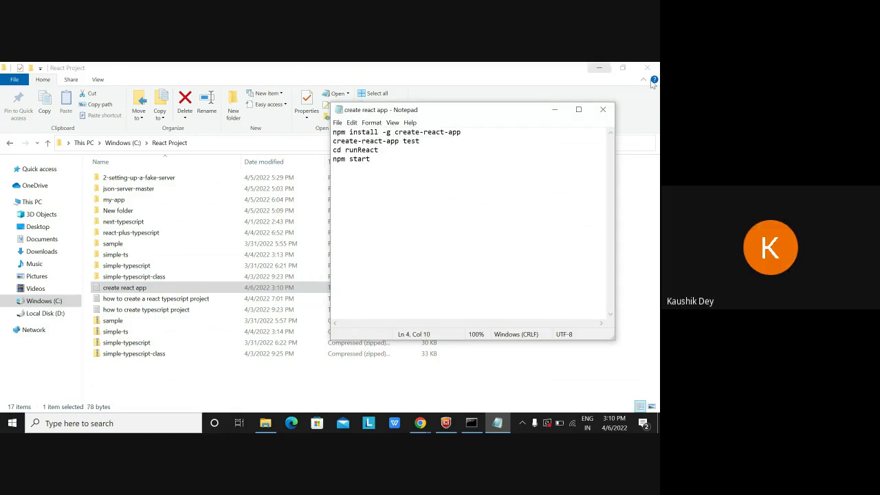
{"action": "left_click", "coordinate": [602, 109]}
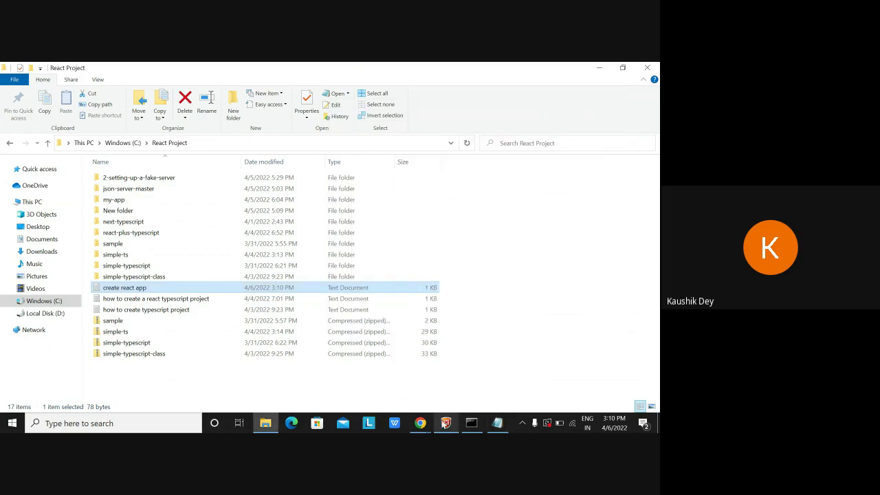
Step: Switch to the Google Meet call in Chrome and stop presenting the screen
{"action": "mouse_move", "coordinate": [420, 422]}
{"action": "left_click", "coordinate": [370, 389]}
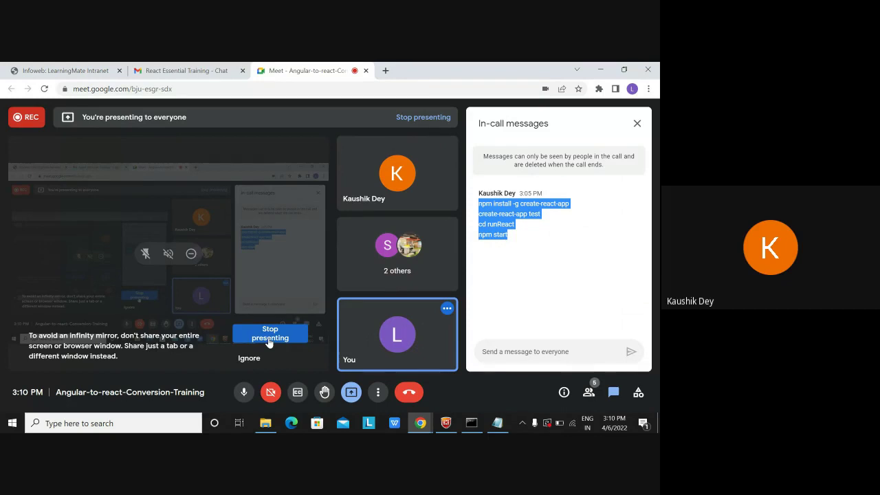
{"action": "left_click", "coordinate": [456, 426]}
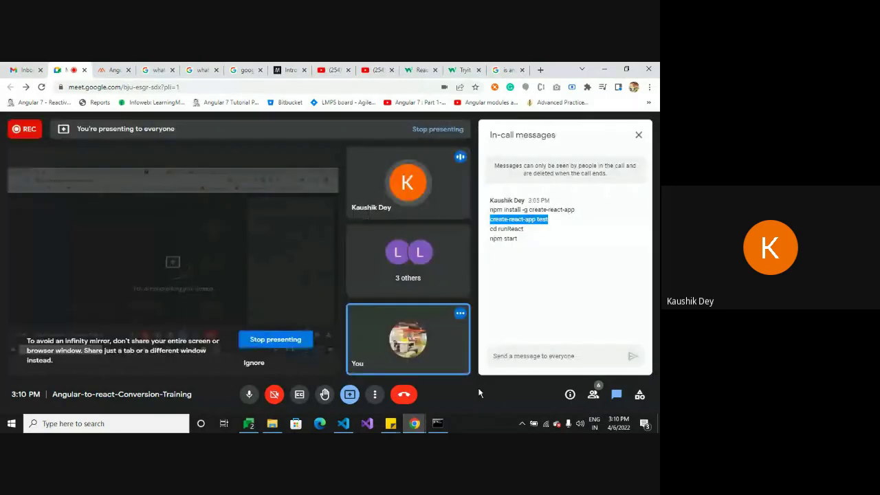
Step: Ignore the infinity mirror warning and switch to Visual Studio Code to examine the terminal output of npm install -g create-react-app
{"action": "left_click", "coordinate": [253, 363]}
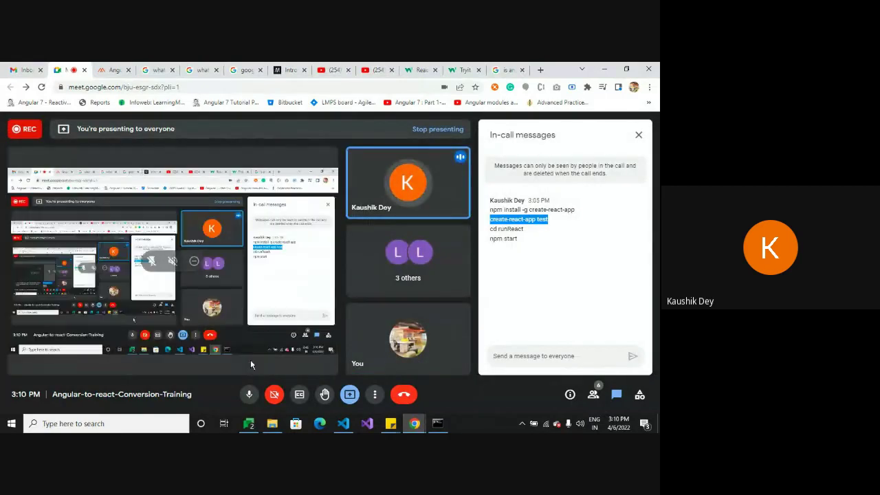
{"action": "left_click", "coordinate": [343, 423]}
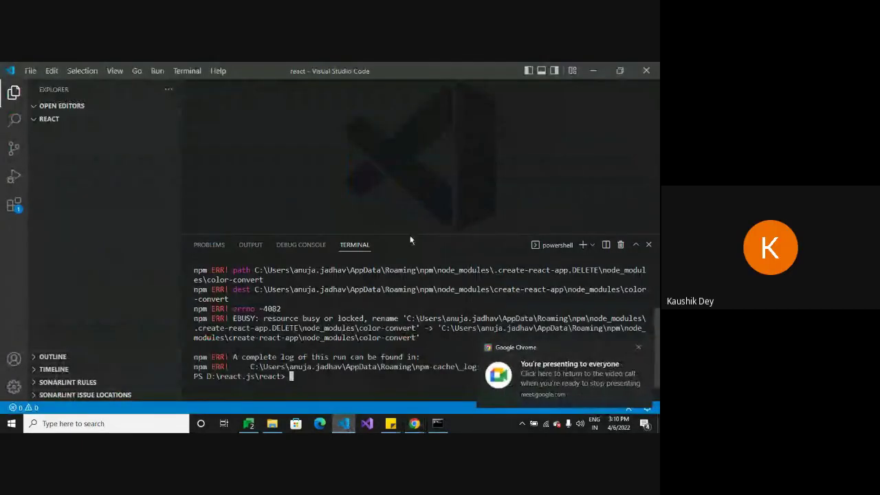
{"action": "left_click_drag", "start_coordinate": [410, 238], "coordinate": [400, 200]}
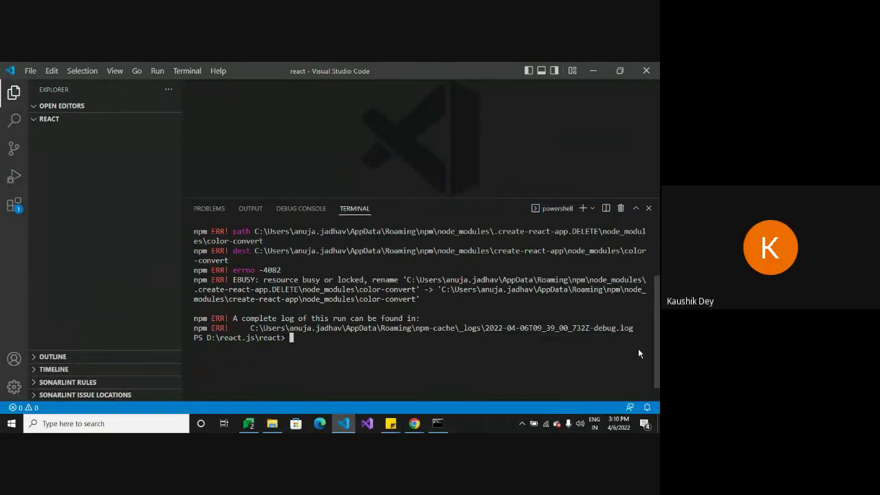
{"action": "left_click_drag", "start_coordinate": [657, 345], "coordinate": [657, 322]}
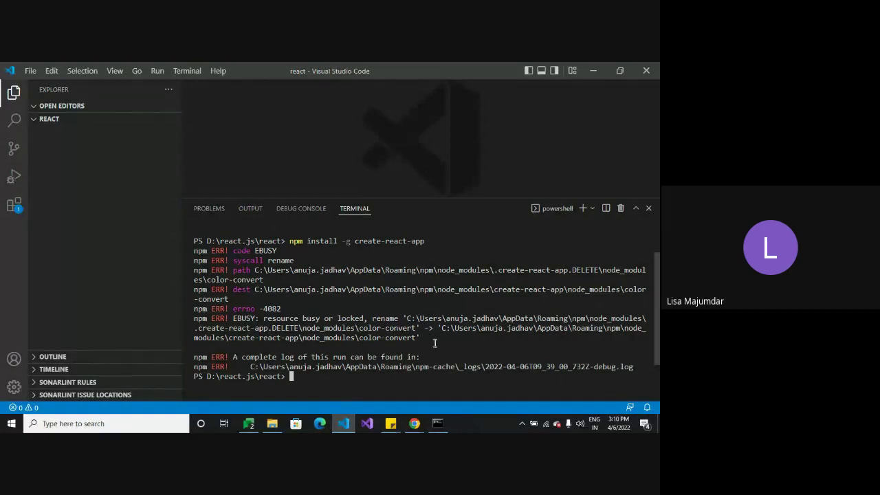
{"action": "left_click_drag", "start_coordinate": [440, 197], "coordinate": [440, 174]}
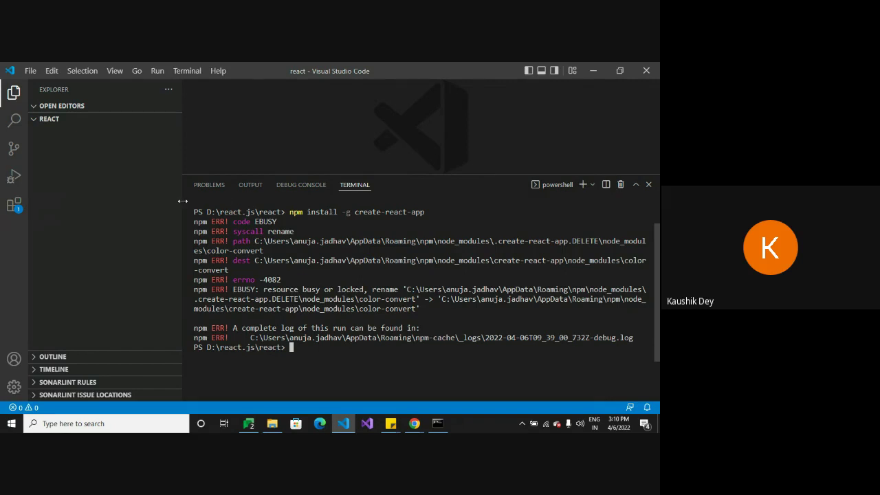
Step: Switch to File Explorer and inspect the contents of the D:\react.js\react folder
{"action": "left_click", "coordinate": [272, 424]}
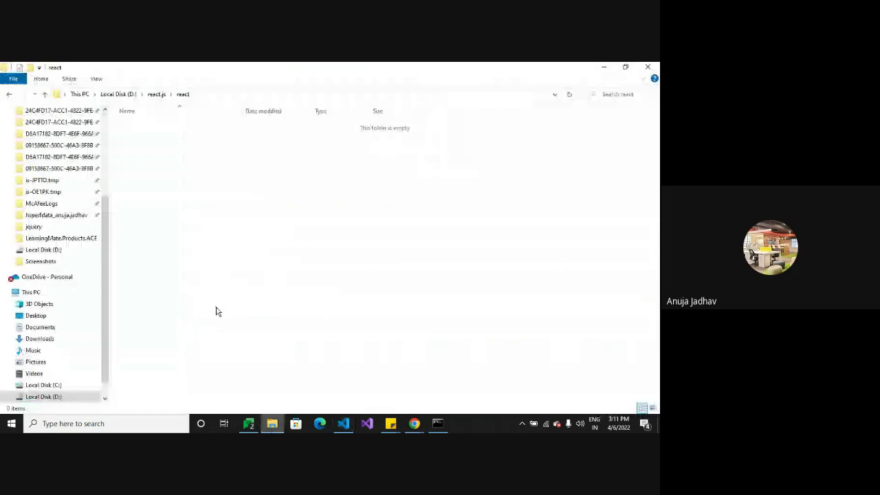
{"action": "left_click", "coordinate": [45, 94]}
{"action": "left_click", "coordinate": [45, 96]}
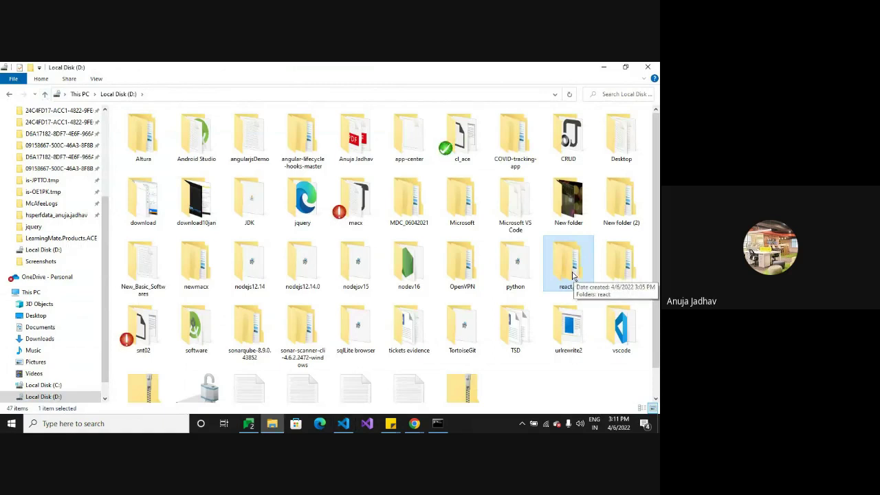
{"action": "double_click", "coordinate": [572, 275]}
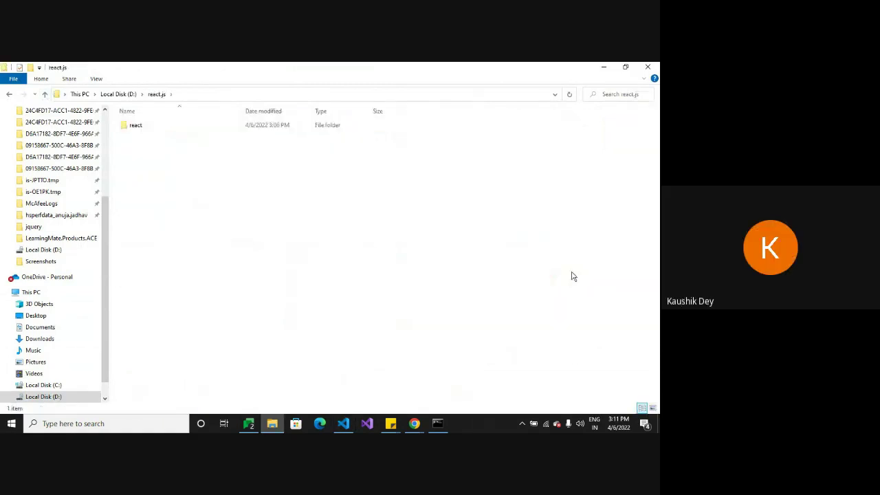
{"action": "double_click", "coordinate": [143, 129]}
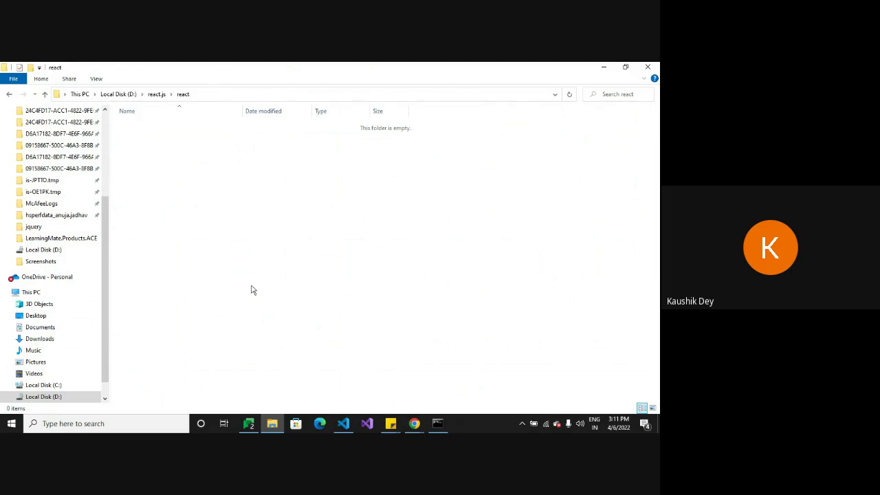
Step: Go back to the react.js folder and try to delete its react subfolder, retrying once
{"action": "key", "text": "alt+Left"}
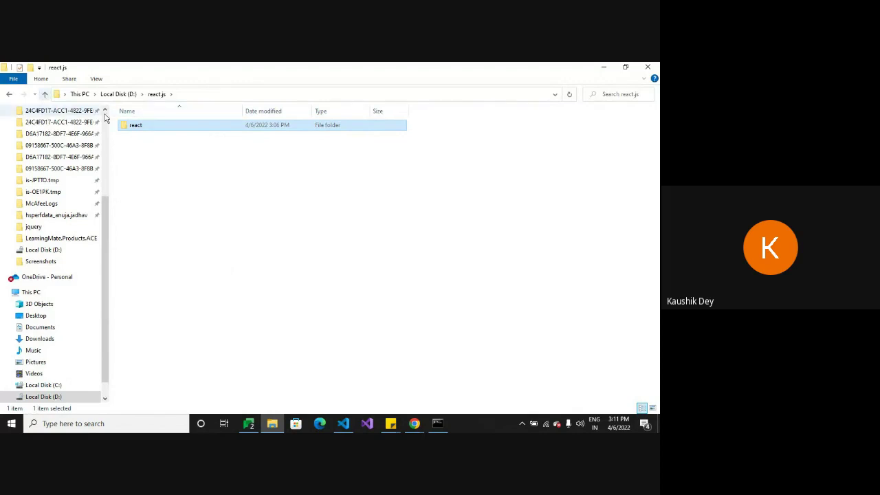
{"action": "right_click", "coordinate": [141, 128]}
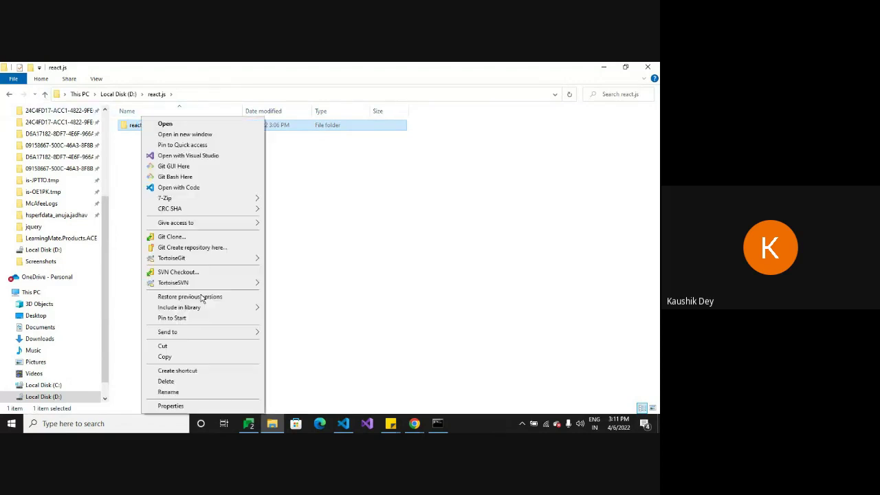
{"action": "left_click", "coordinate": [172, 382]}
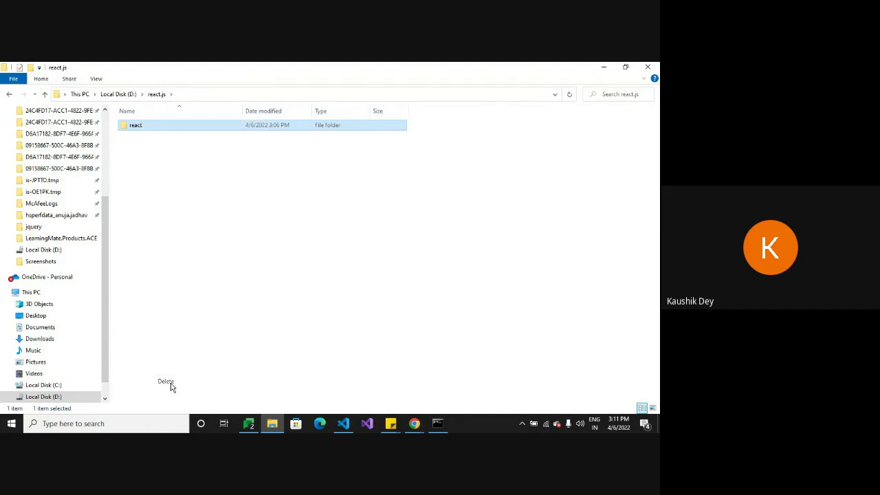
{"action": "left_click", "coordinate": [372, 283]}
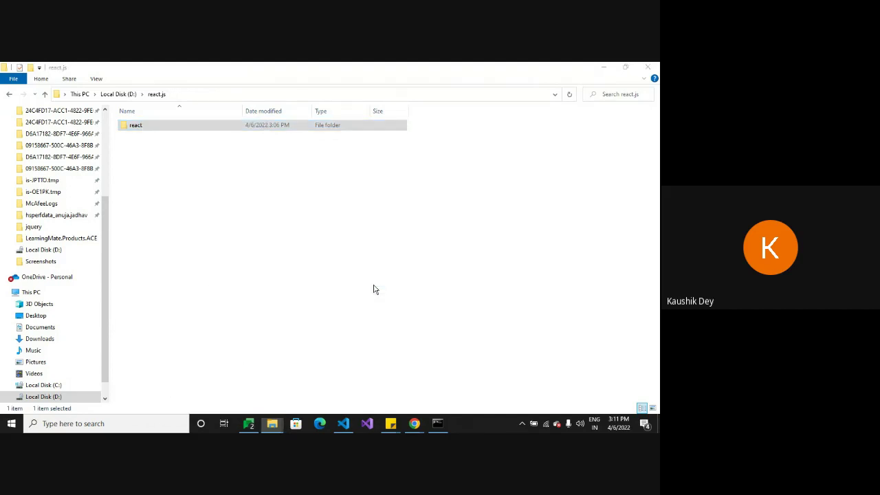
{"action": "left_click", "coordinate": [217, 200]}
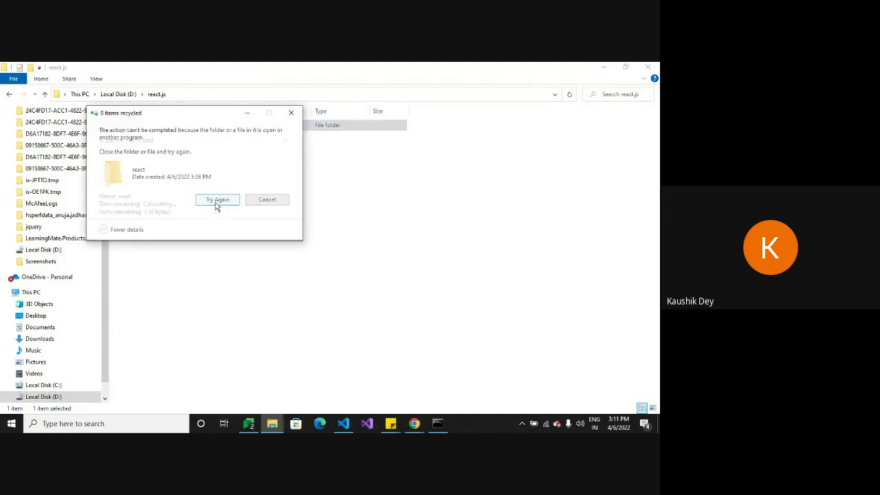
Step: Close the Visual Studio Code window that has the react folder open and cancel the pending deletion
{"action": "left_click", "coordinate": [343, 423]}
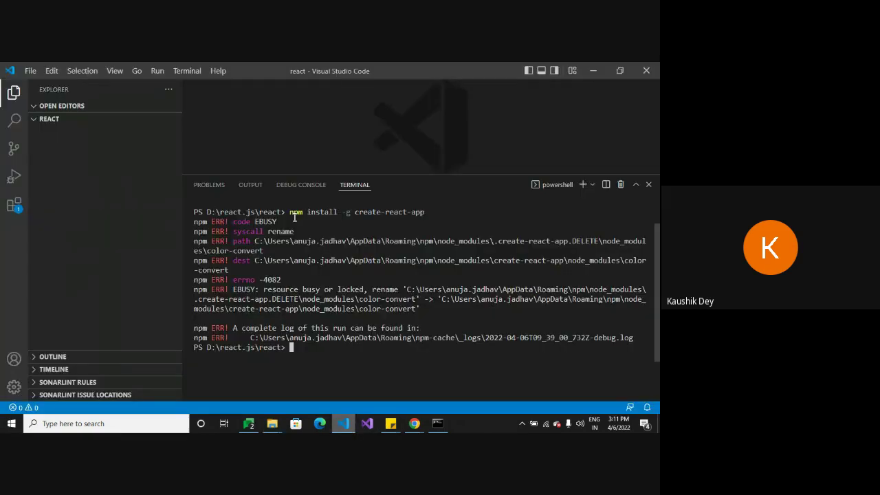
{"action": "left_click", "coordinate": [646, 71]}
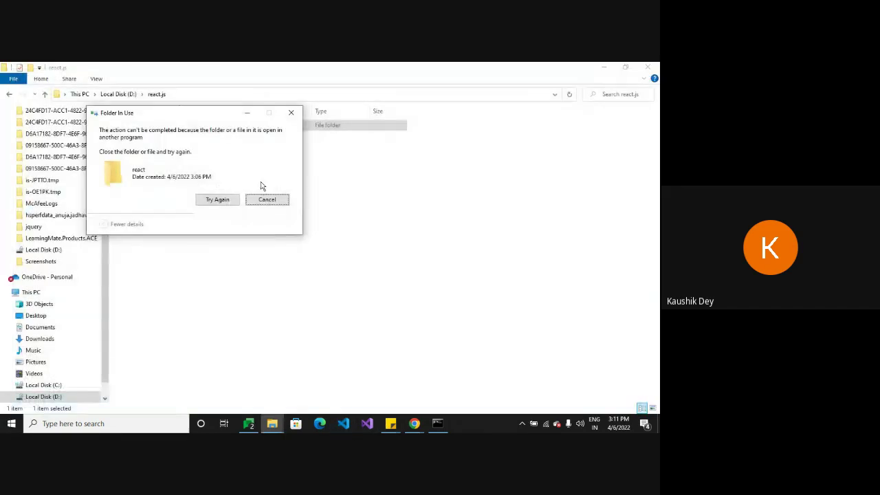
{"action": "left_click", "coordinate": [279, 200]}
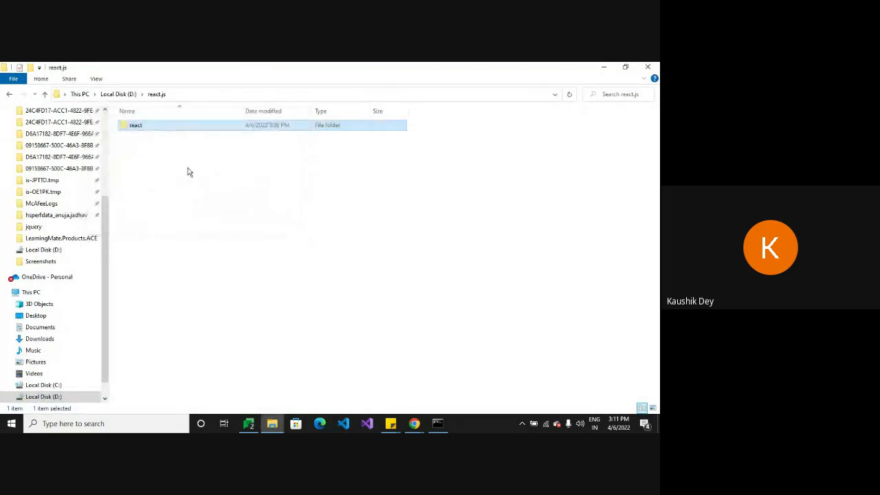
Step: Try again to delete the react folder inside react.js, retry the deletion, and dismiss the Folder In Use dialog
{"action": "right_click", "coordinate": [157, 129]}
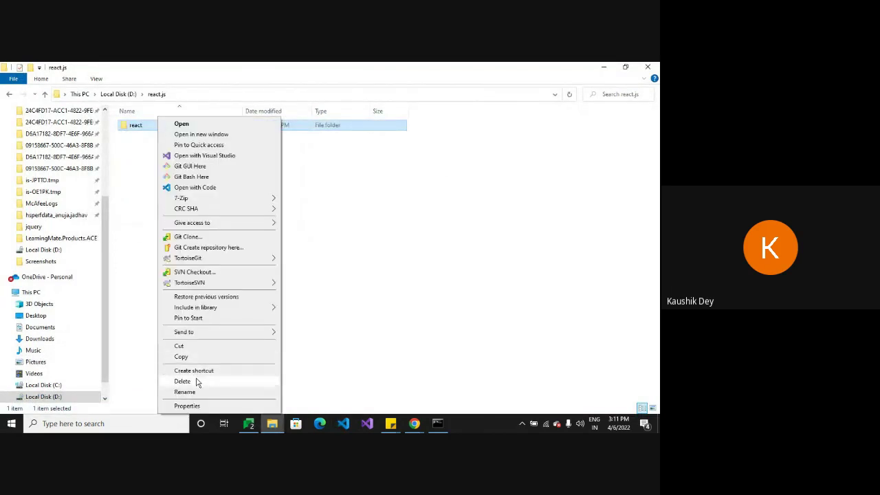
{"action": "left_click", "coordinate": [201, 377]}
{"action": "left_click", "coordinate": [362, 282]}
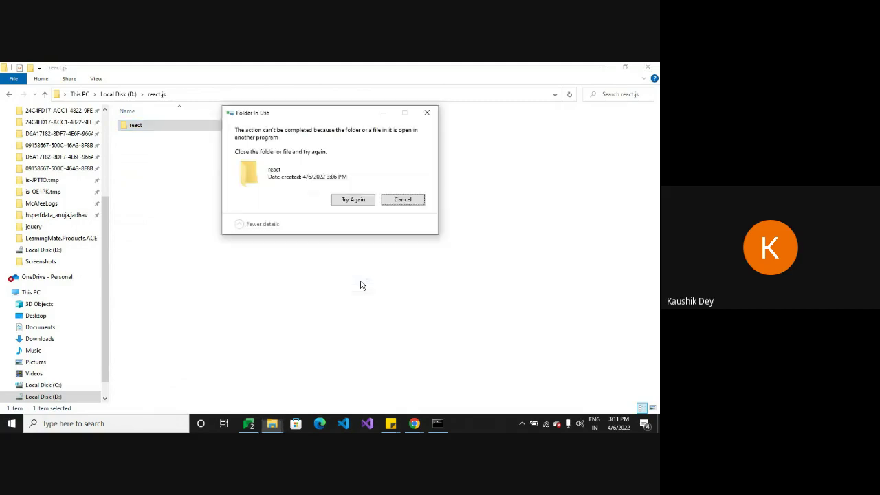
{"action": "left_click", "coordinate": [353, 200]}
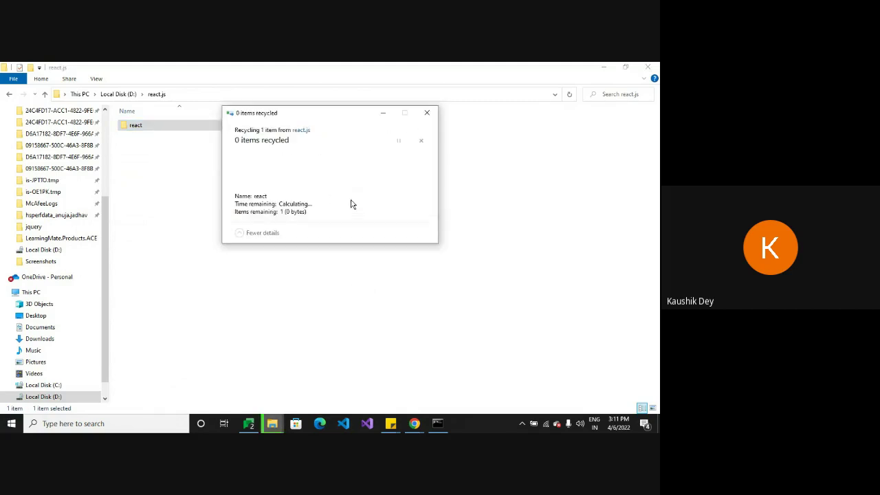
{"action": "left_click", "coordinate": [358, 200]}
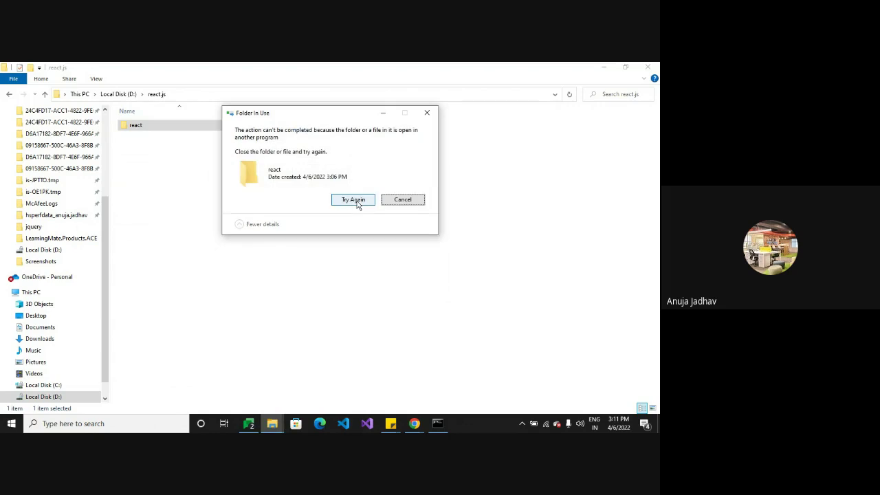
{"action": "left_click", "coordinate": [272, 423]}
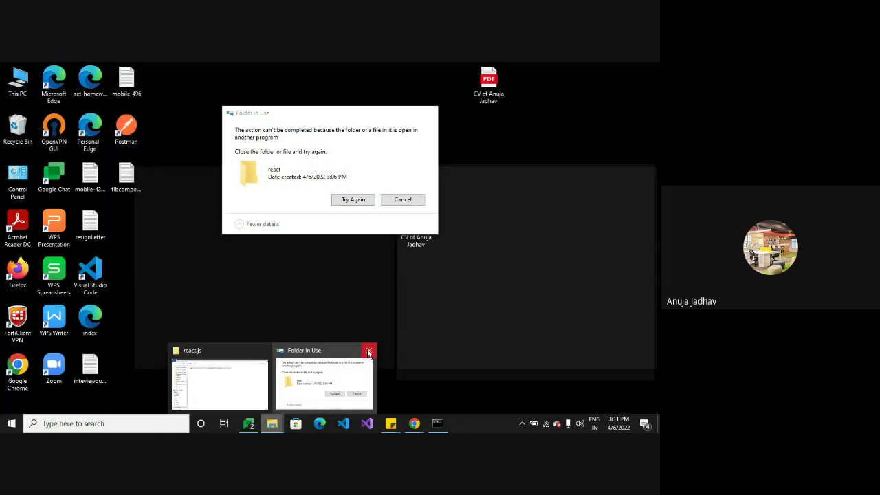
{"action": "left_click", "coordinate": [368, 351]}
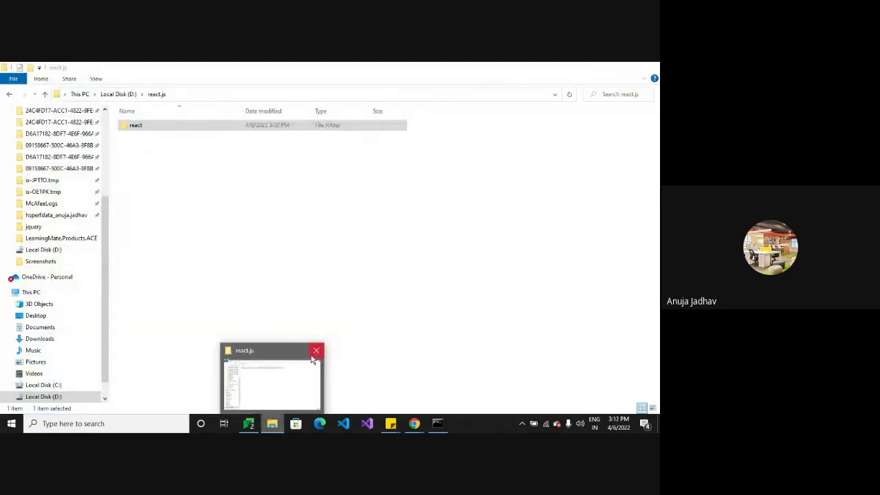
Step: Close the react.js folder window and reopen File Explorer at Local Disk (D:)
{"action": "left_click", "coordinate": [313, 353]}
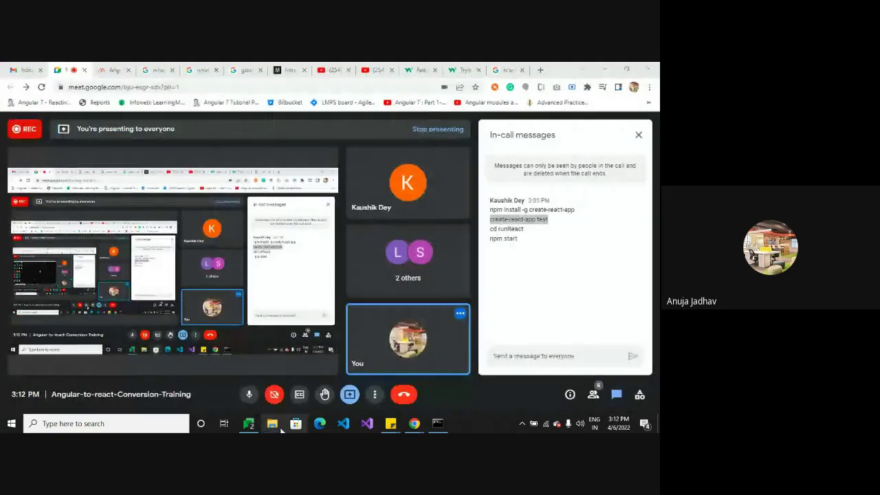
{"action": "left_click", "coordinate": [274, 424]}
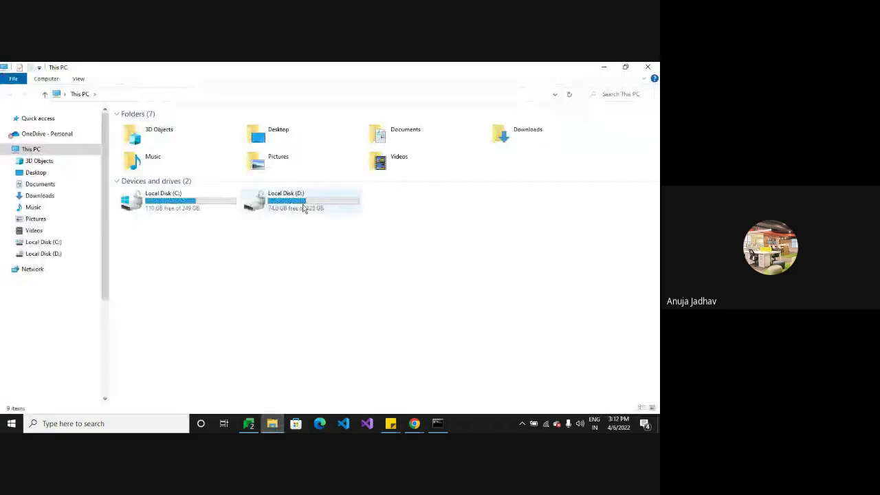
{"action": "double_click", "coordinate": [303, 208]}
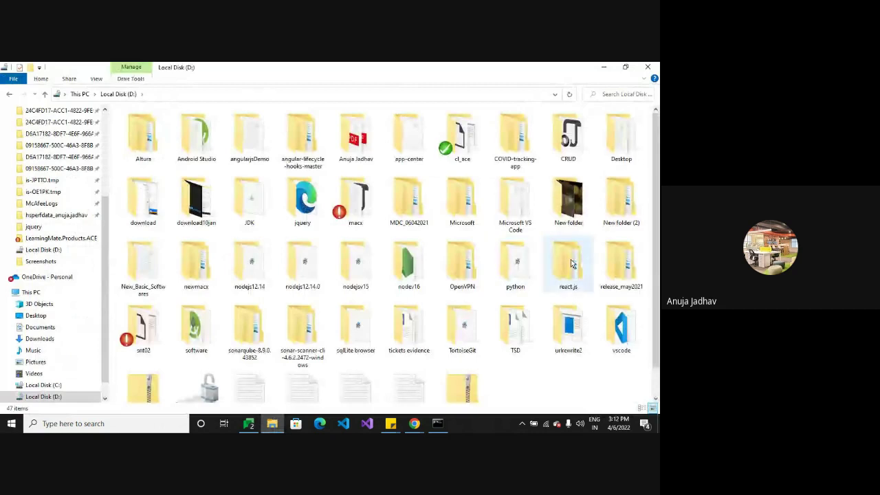
Step: Open the react.js folder on drive D and try to delete its react subfolder, retrying the deletion once
{"action": "double_click", "coordinate": [570, 264]}
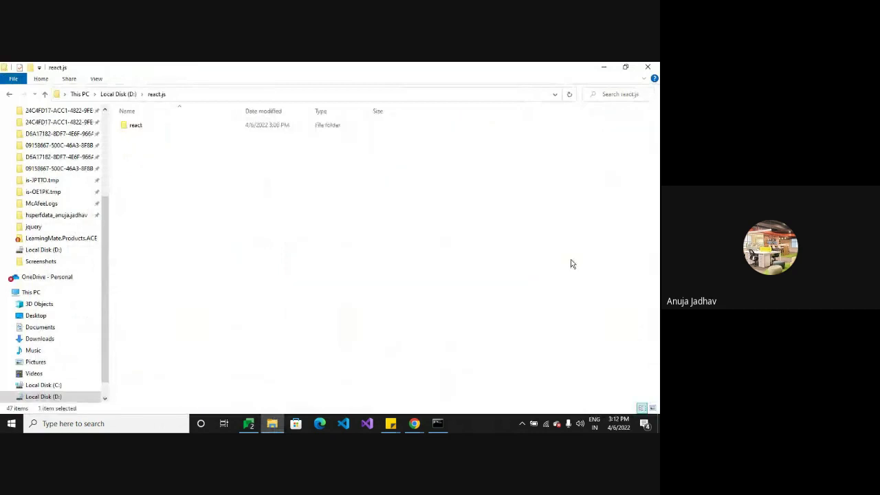
{"action": "right_click", "coordinate": [180, 128]}
{"action": "left_click", "coordinate": [147, 126]}
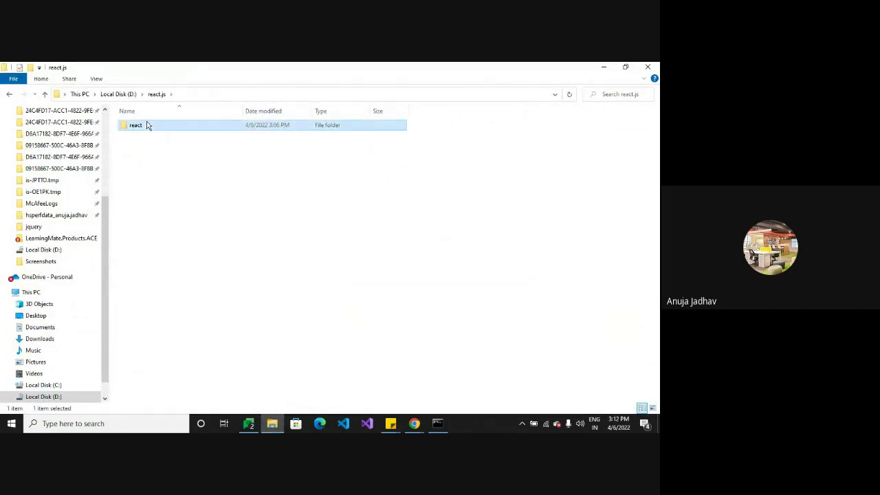
{"action": "key", "text": "Delete"}
{"action": "key", "text": "Return"}
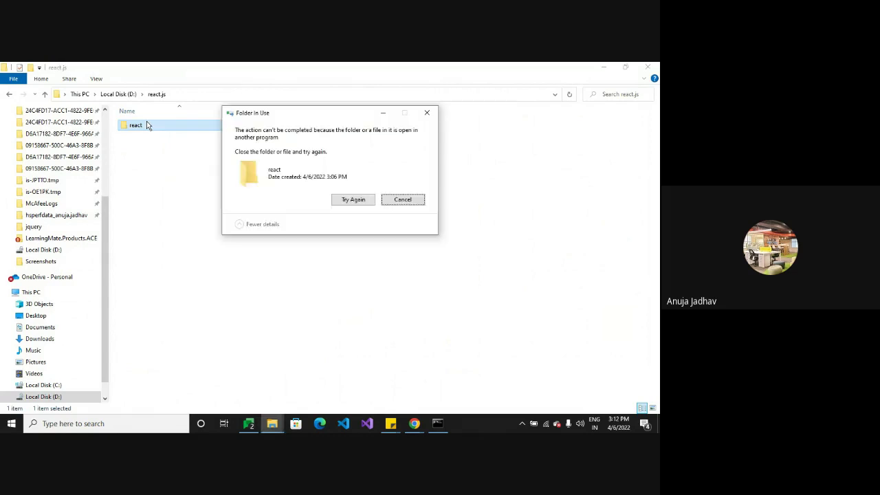
{"action": "left_click", "coordinate": [352, 199]}
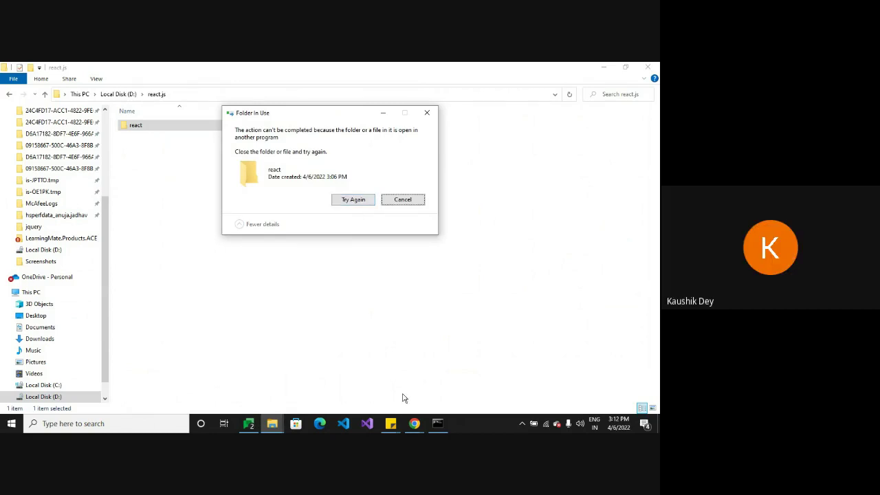
Step: Close the Command Prompt running in D:\react.js\react and move the react folder to the Recycle Bin
{"action": "left_click", "coordinate": [441, 428]}
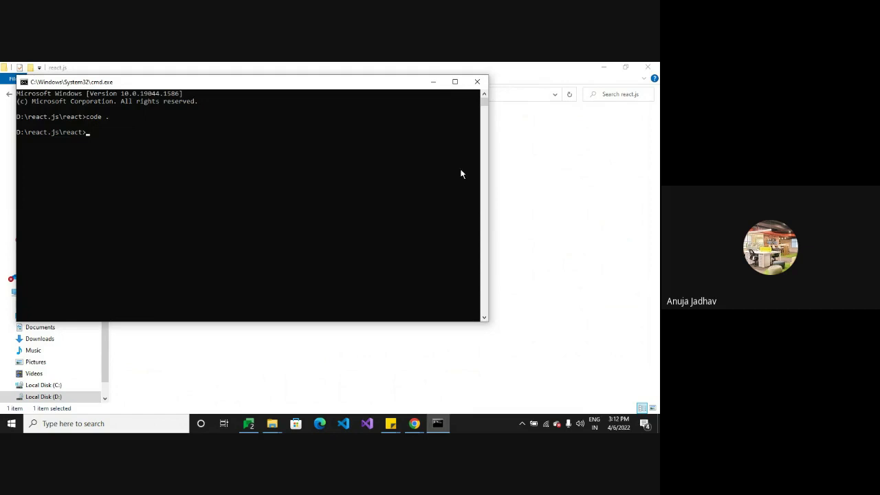
{"action": "key", "text": "alt+Tab"}
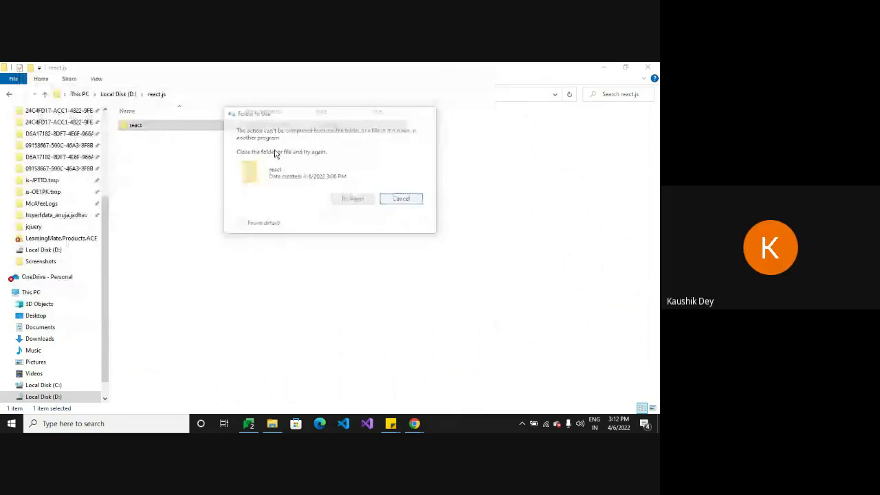
{"action": "right_click", "coordinate": [232, 127]}
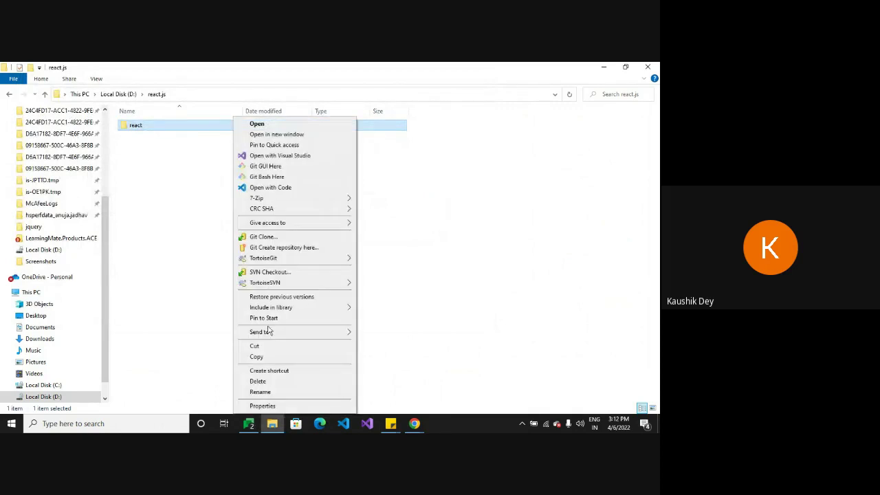
{"action": "left_click", "coordinate": [268, 382]}
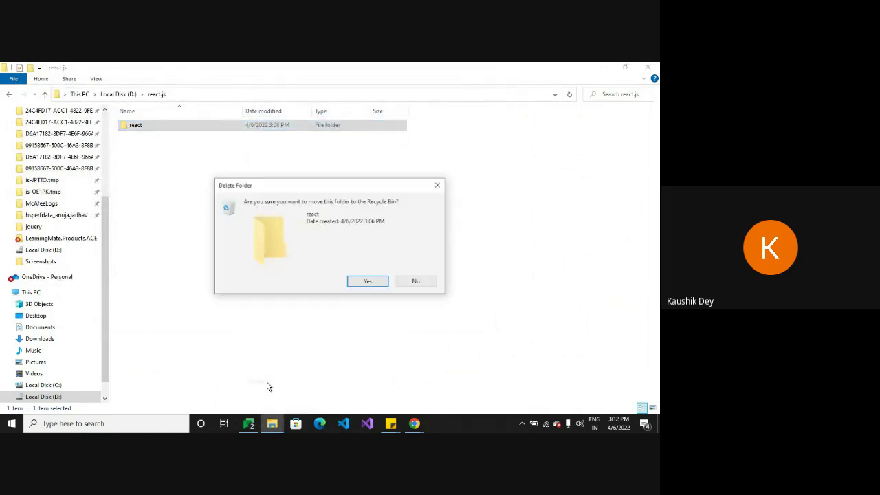
{"action": "left_click", "coordinate": [368, 283]}
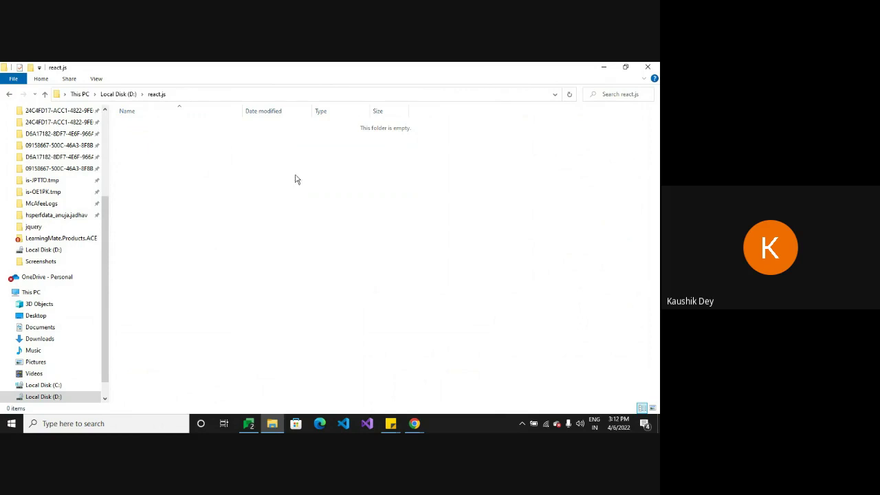
Step: Open a Command Prompt in the empty D:\react.js folder by entering cmd as the folder path
{"action": "left_click", "coordinate": [190, 94]}
{"action": "type", "text": "cmd"}
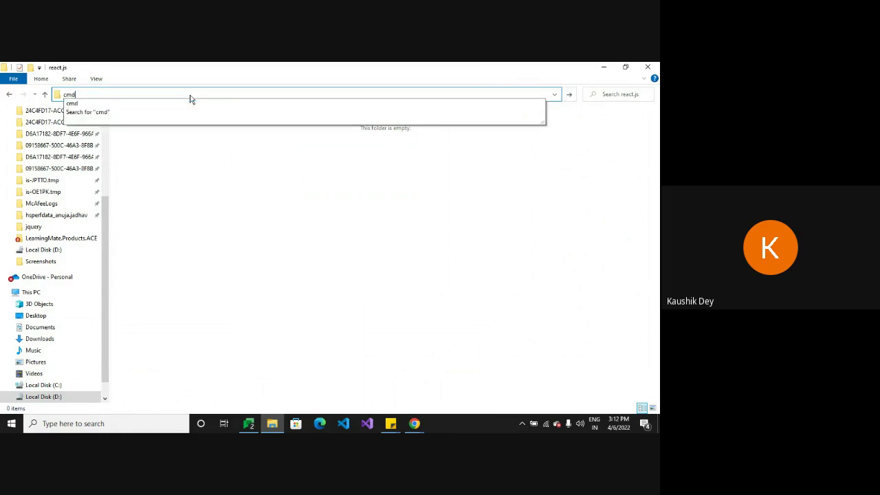
{"action": "key", "text": "Return"}
{"action": "key", "text": "Return"}
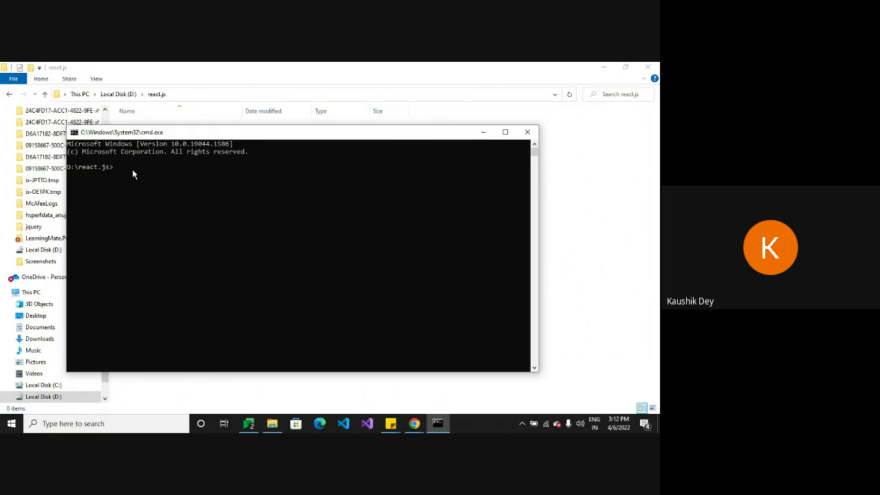
Step: Switch to the Google Meet call in Chrome and copy the command npm install -g create-react-app from the in-call messages
{"action": "mouse_move", "coordinate": [414, 423]}
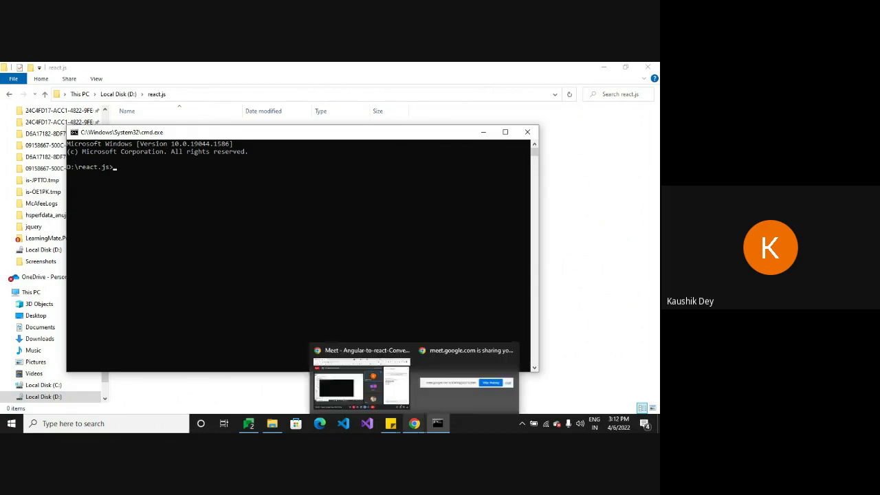
{"action": "left_click", "coordinate": [347, 395]}
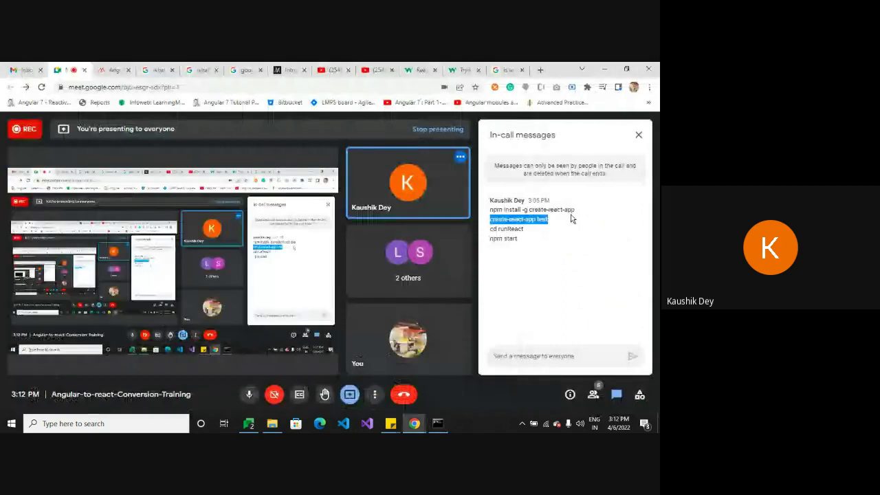
{"action": "left_click_drag", "start_coordinate": [523, 239], "coordinate": [576, 215]}
{"action": "key", "text": "ctrl+c"}
{"action": "left_click", "coordinate": [489, 213]}
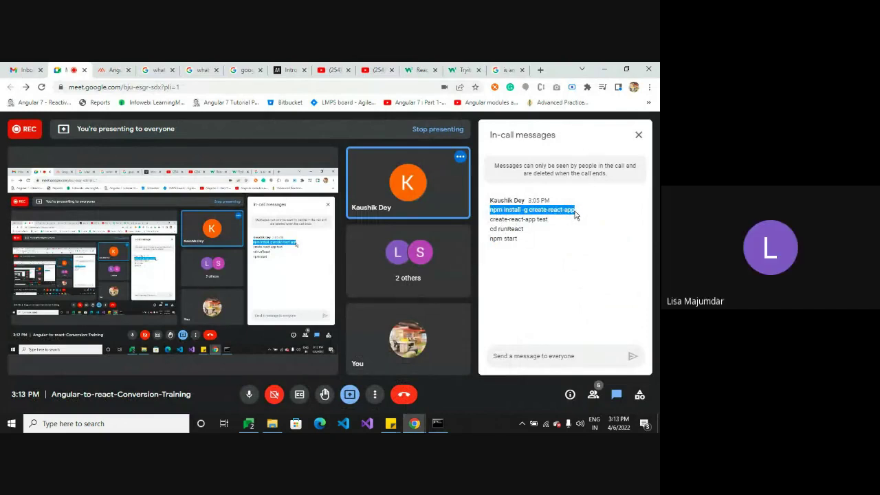
Step: Run npm install -g create-react-app in the Command Prompt at D:\react.js and dismiss the Chrome presenting notification
{"action": "left_click", "coordinate": [437, 423]}
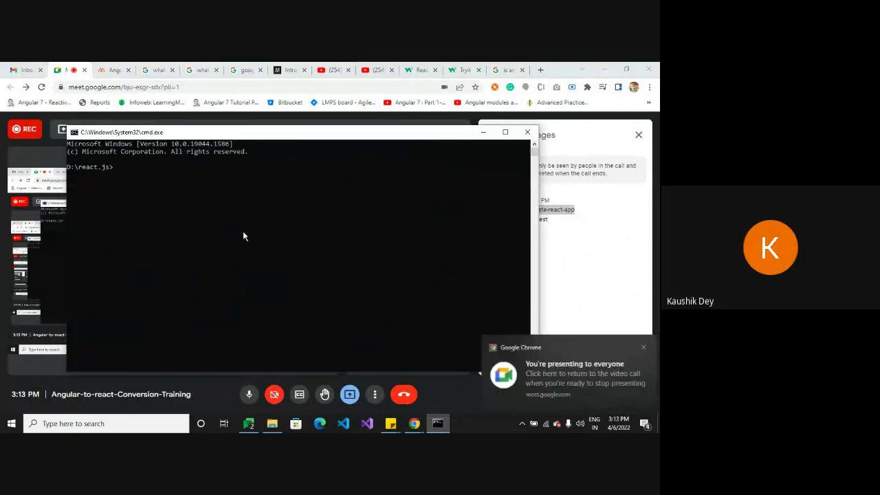
{"action": "right_click", "coordinate": [121, 170]}
{"action": "key", "text": "Return"}
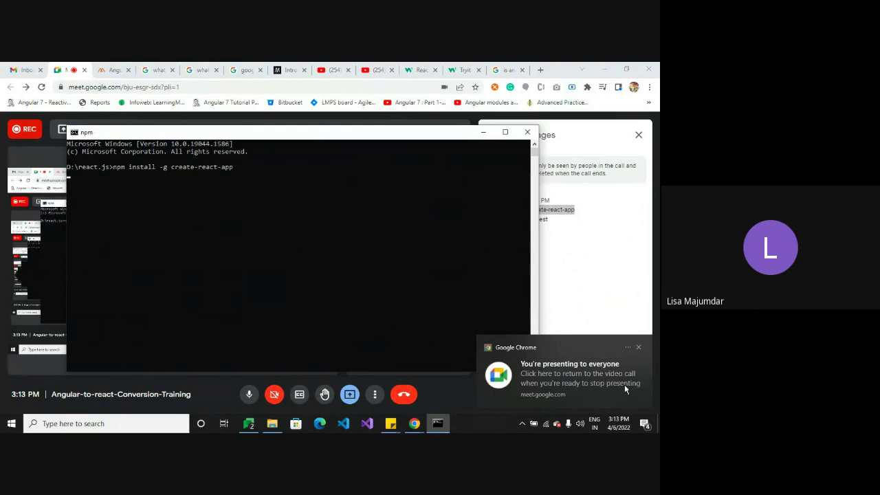
{"action": "left_click", "coordinate": [638, 347]}
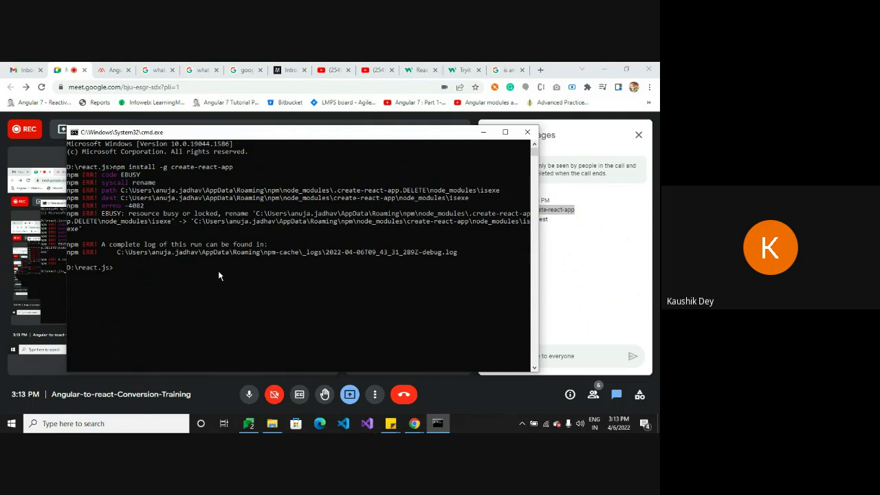
Step: Check the installed Node.js and npm versions with node -v and npm -version
{"action": "type", "text": "node -v"}
{"action": "key", "text": "Return"}
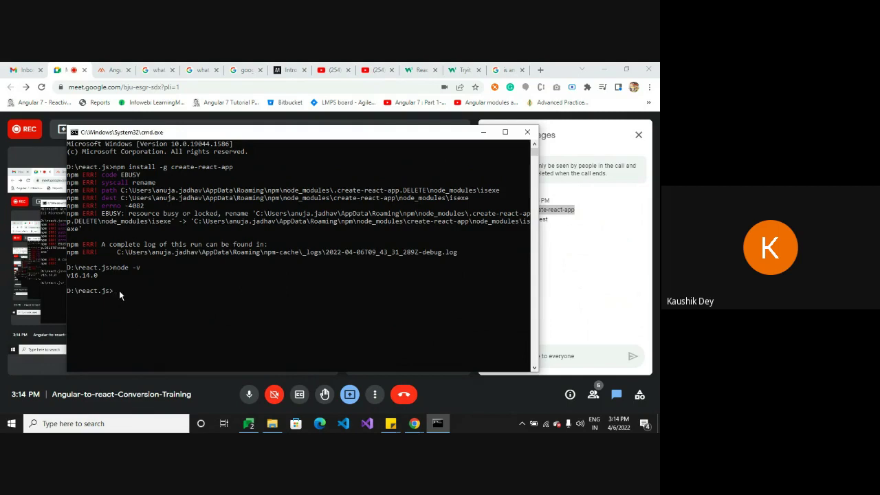
{"action": "left_click", "coordinate": [119, 290]}
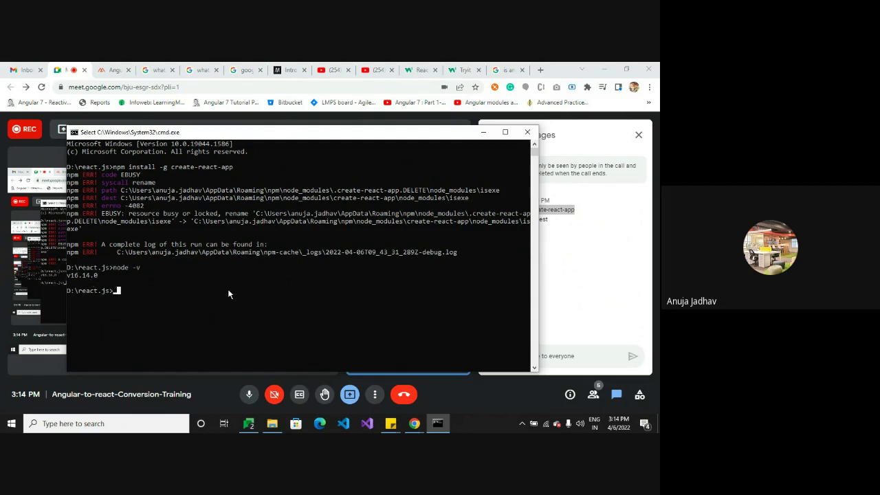
{"action": "type", "text": "n"}
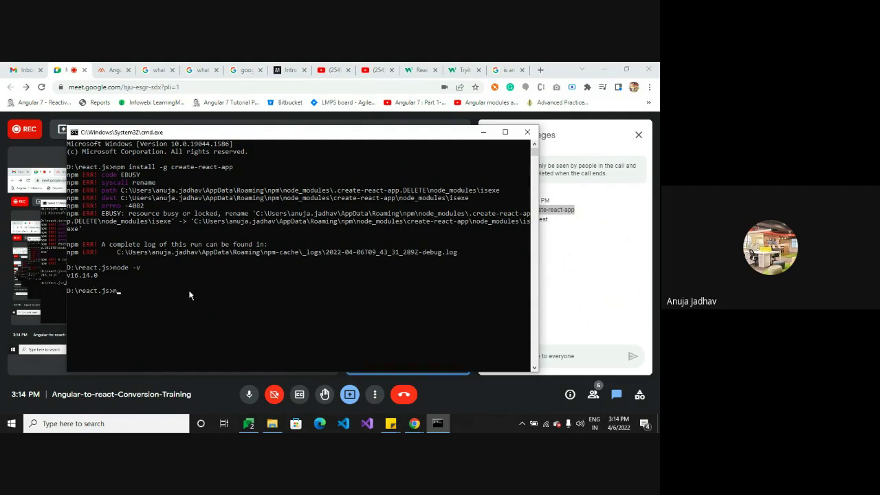
{"action": "type", "text": "pm "}
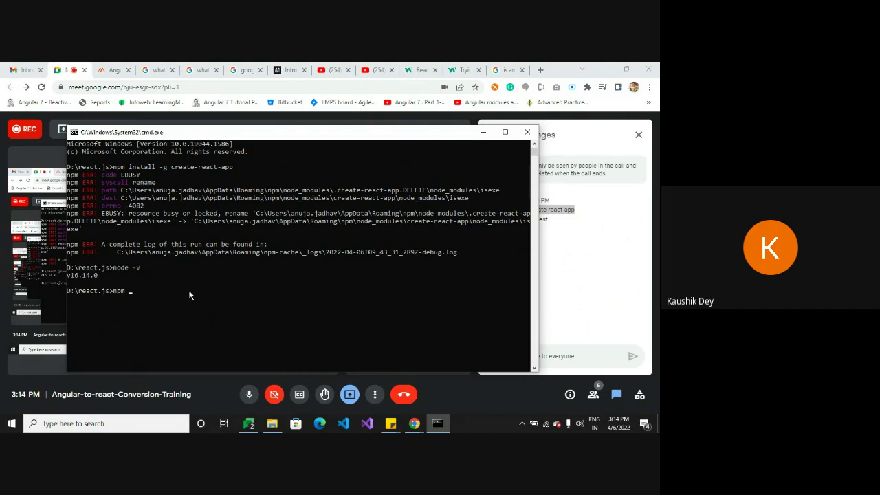
{"action": "type", "text": "-version"}
{"action": "key", "text": "Return"}
Step: Minimize the Command Prompt and stop presenting the screen in the Google Meet call
{"action": "left_click", "coordinate": [483, 132]}
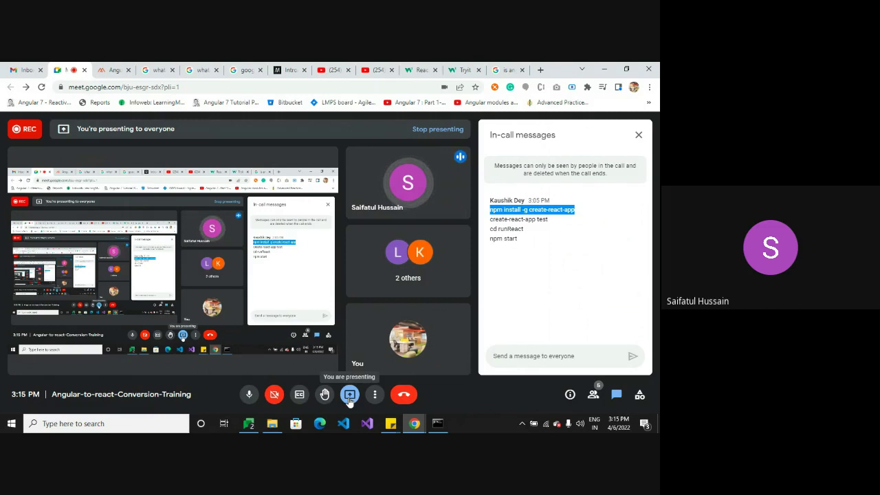
{"action": "mouse_move", "coordinate": [438, 425]}
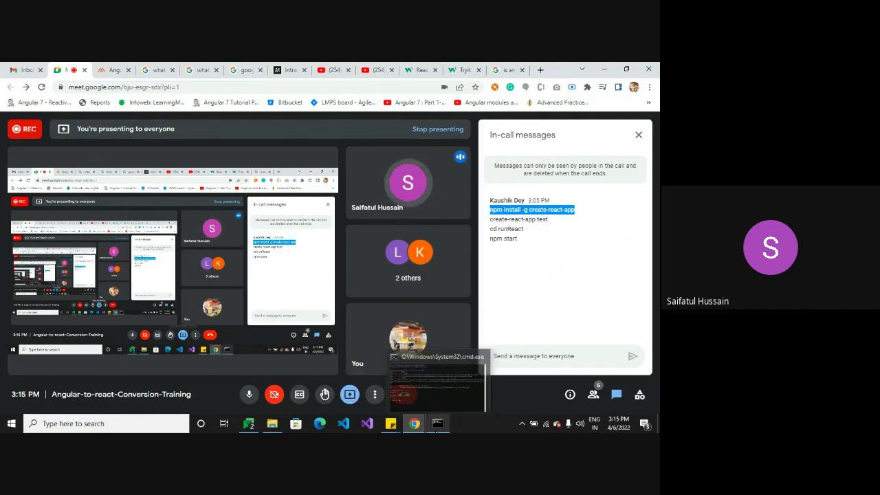
{"action": "mouse_move", "coordinate": [451, 411]}
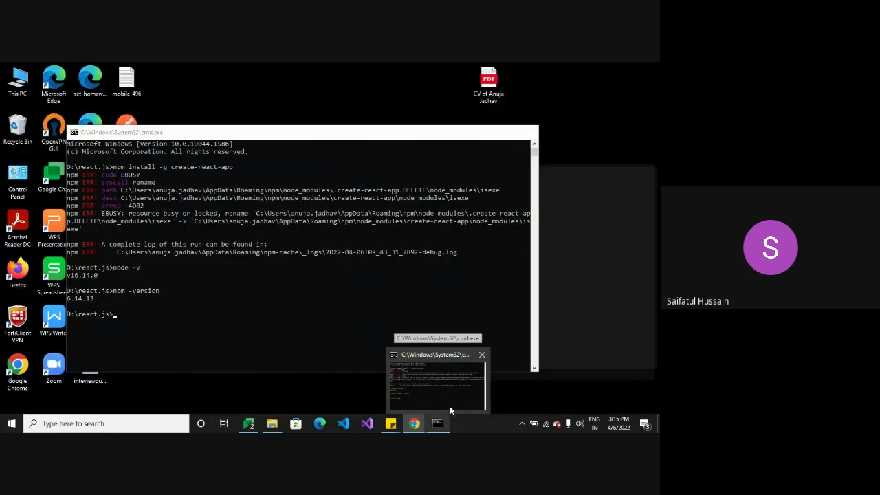
{"action": "left_click", "coordinate": [447, 403]}
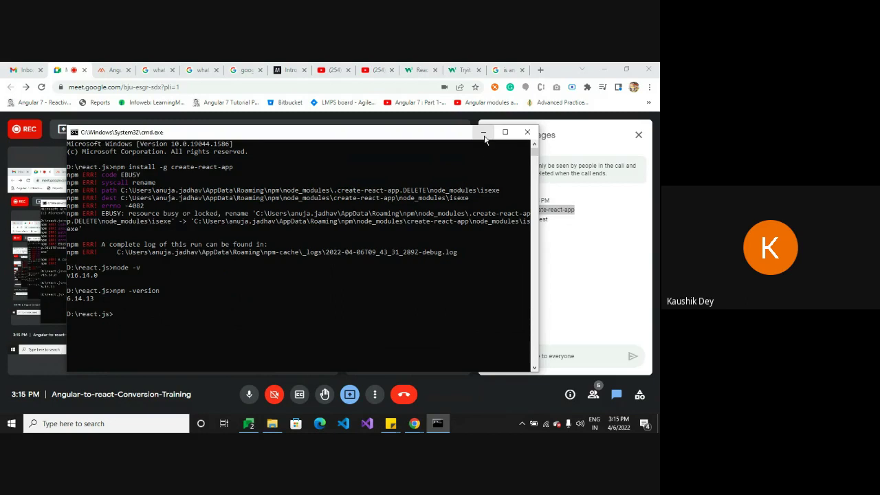
{"action": "left_click", "coordinate": [484, 137]}
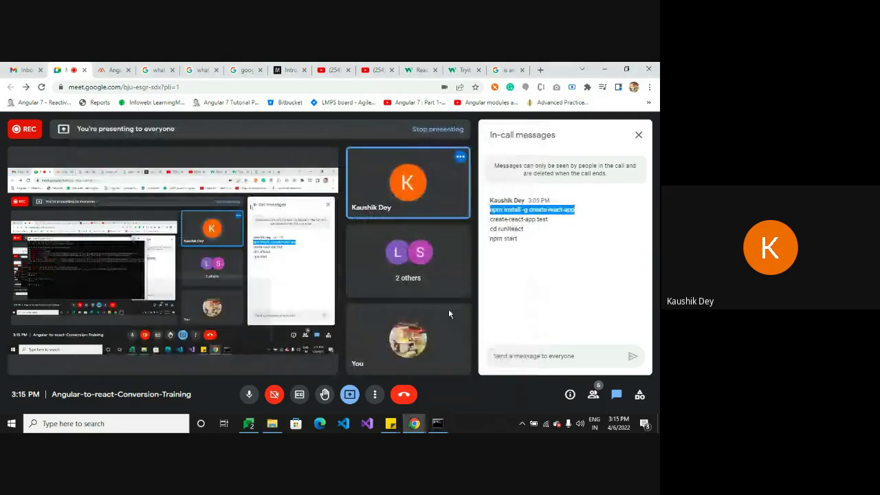
{"action": "left_click", "coordinate": [350, 398]}
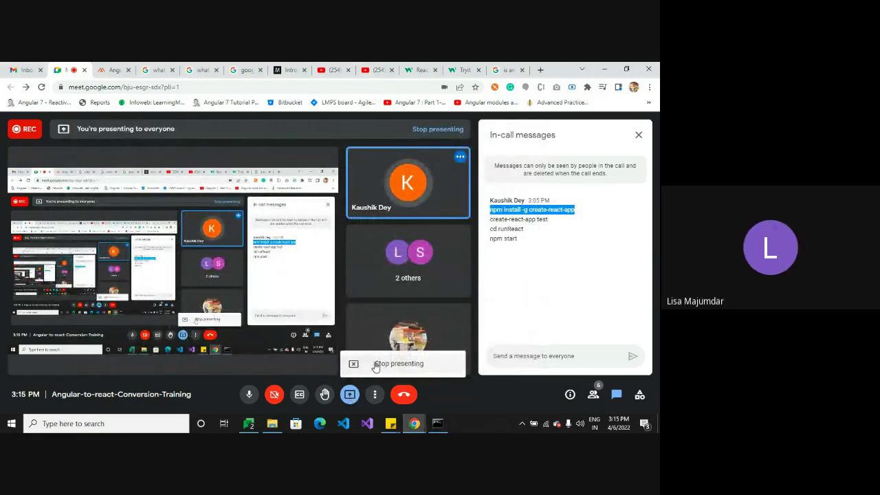
{"action": "left_click", "coordinate": [376, 364]}
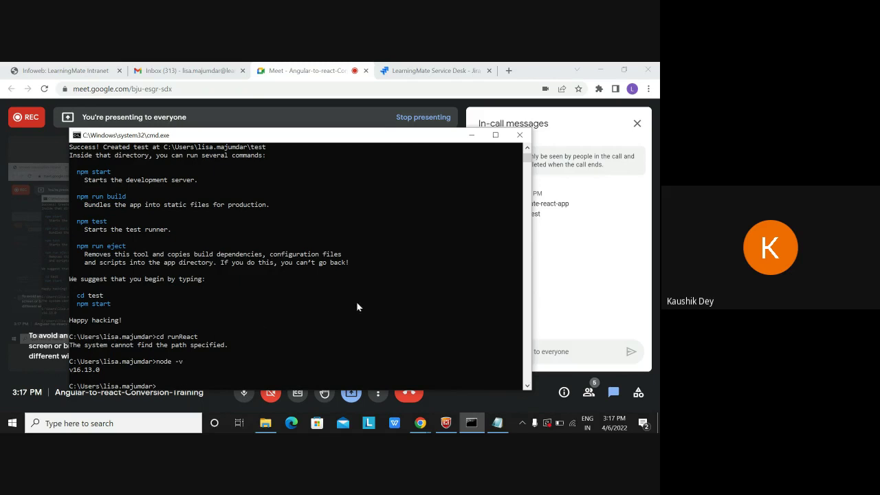
Step: Look up the name create-react-app in the meeting chat and try to change directory with cd create-react-app
{"action": "type", "text": "cd"}
{"action": "left_click", "coordinate": [614, 253]}
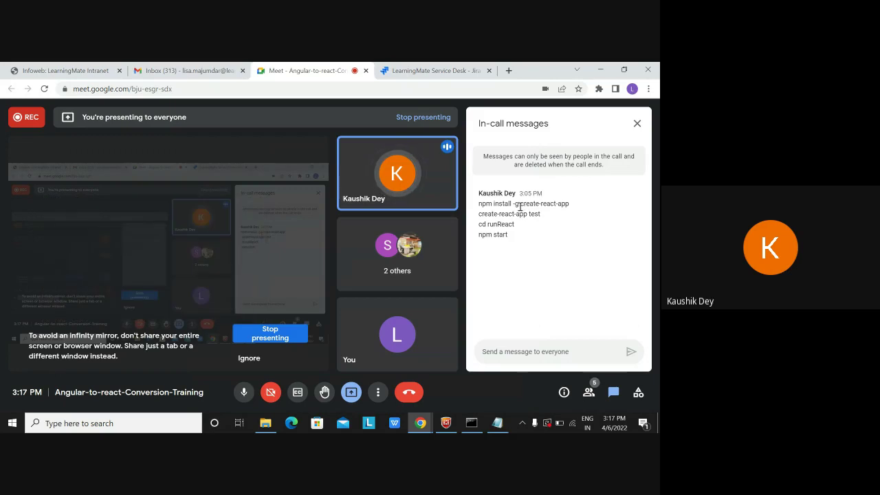
{"action": "left_click_drag", "start_coordinate": [520, 204], "coordinate": [570, 204]}
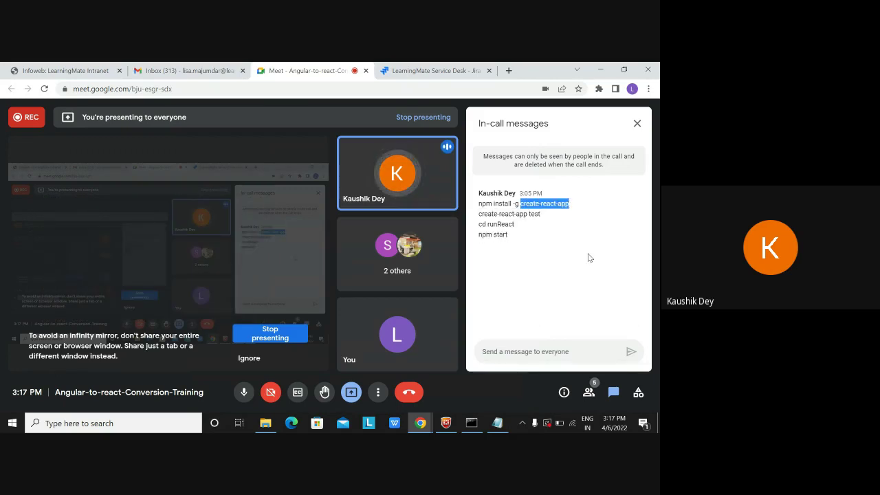
{"action": "left_click", "coordinate": [472, 423]}
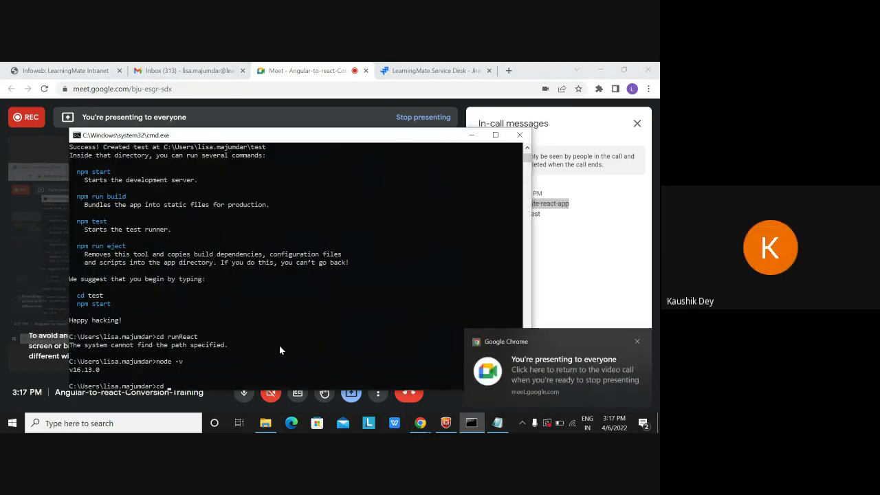
{"action": "type", "text": "create-react-app"}
{"action": "key", "text": "Return"}
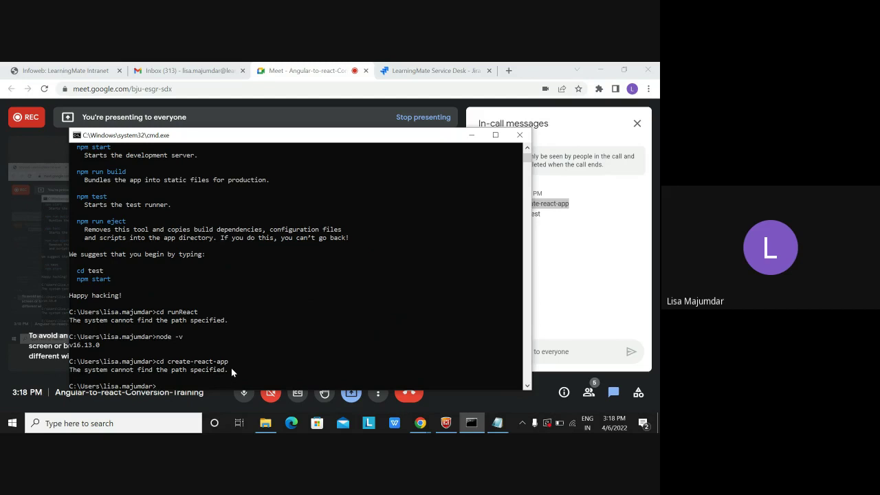
Step: Look through the user's home folder in File Explorer for the created project folder, and return to the Command Prompt
{"action": "mouse_move", "coordinate": [272, 428]}
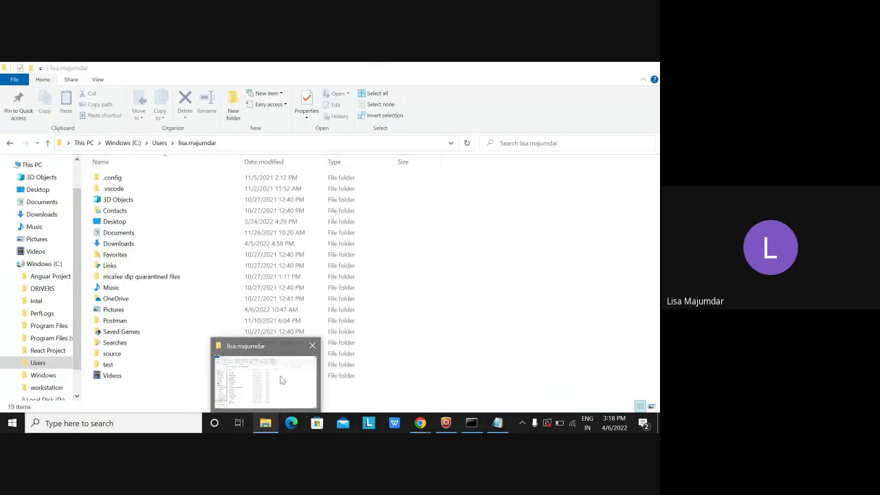
{"action": "left_click", "coordinate": [280, 380]}
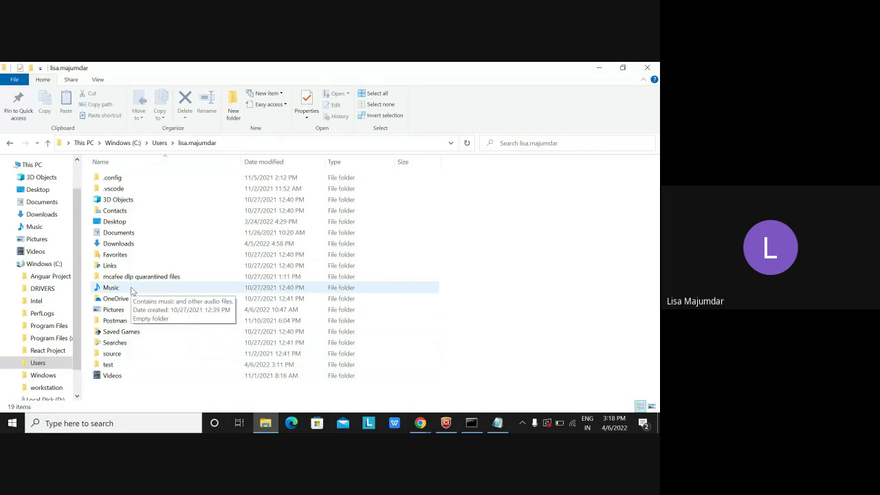
{"action": "left_click", "coordinate": [479, 428]}
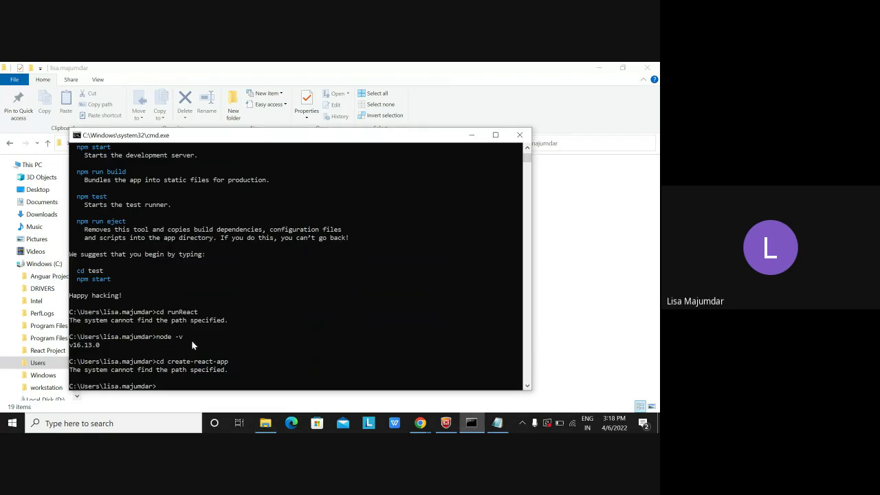
Step: Review the earlier Command Prompt output from the create-react-app installation and project creation
{"action": "type", "text": "cls"}
{"action": "key", "text": "Return"}
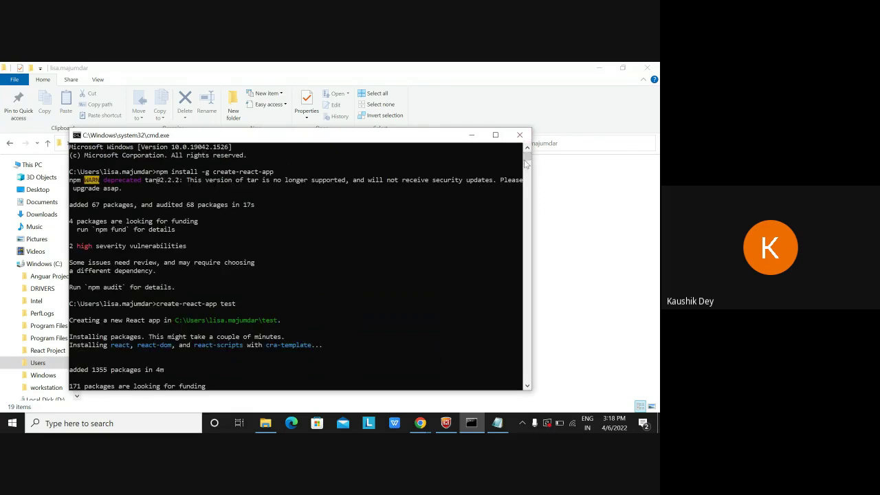
{"action": "mouse_move", "coordinate": [526, 155]}
{"action": "left_mouse_down"}
{"action": "mouse_move", "coordinate": [529, 170]}
{"action": "mouse_move", "coordinate": [527, 148]}
{"action": "mouse_move", "coordinate": [528, 161]}
{"action": "left_mouse_up"}
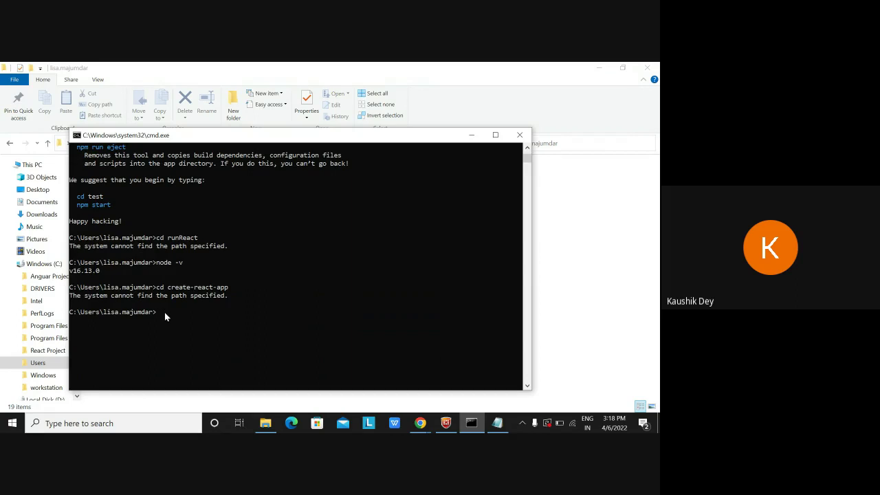
Step: Copy the command create-react-app test from the Google Meet chat and paste it at the Command Prompt
{"action": "left_click", "coordinate": [422, 420]}
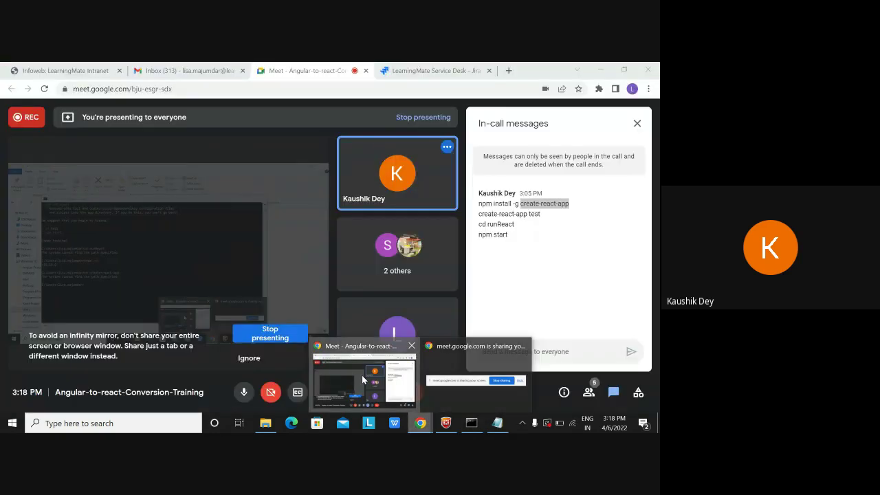
{"action": "left_click", "coordinate": [362, 378]}
{"action": "left_click_drag", "start_coordinate": [479, 214], "coordinate": [543, 218]}
{"action": "key", "text": "ctrl+c"}
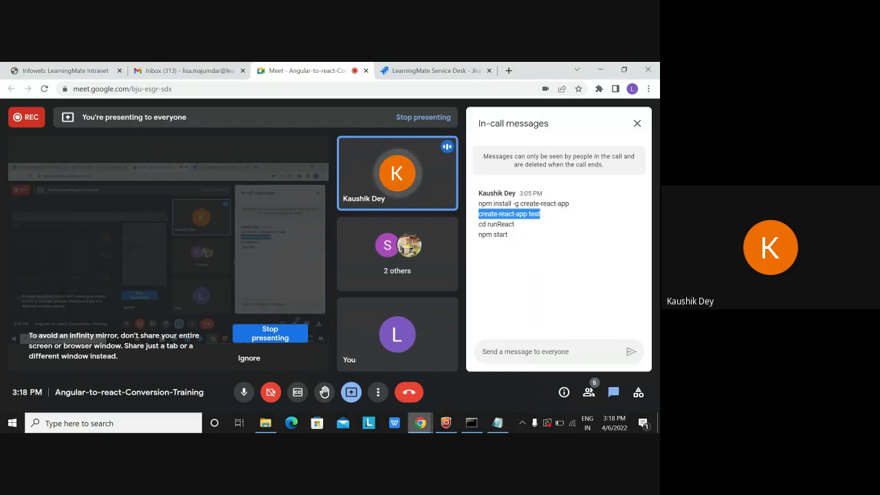
{"action": "left_click", "coordinate": [475, 426]}
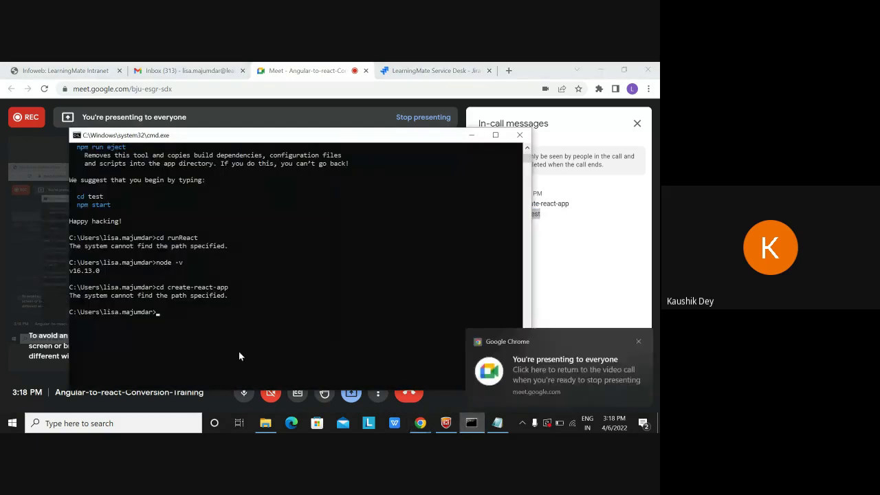
{"action": "key", "text": "ctrl+v"}
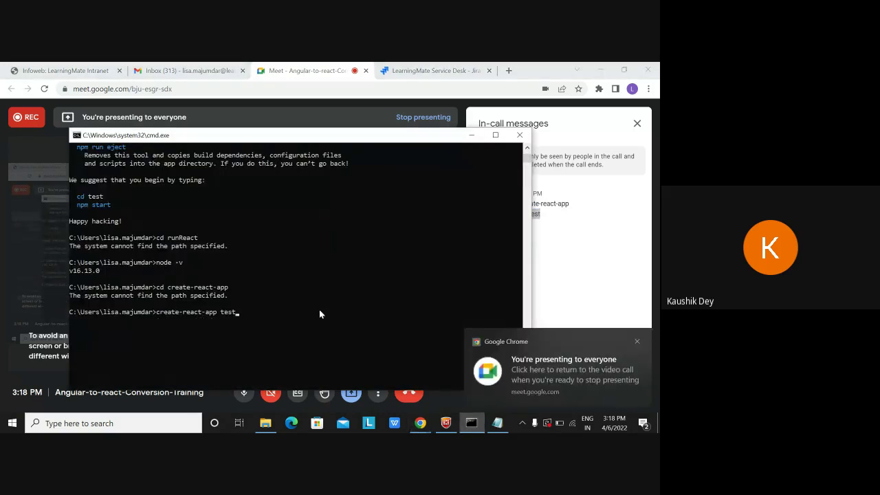
Step: Replace the project name test in the pasted command with my-react-app and run create-react-app my-react-app
{"action": "key", "text": "BackSpace"}
{"action": "key", "text": "BackSpace"}
{"action": "key", "text": "BackSpace"}
{"action": "key", "text": "BackSpace"}
{"action": "type", "text": "my"}
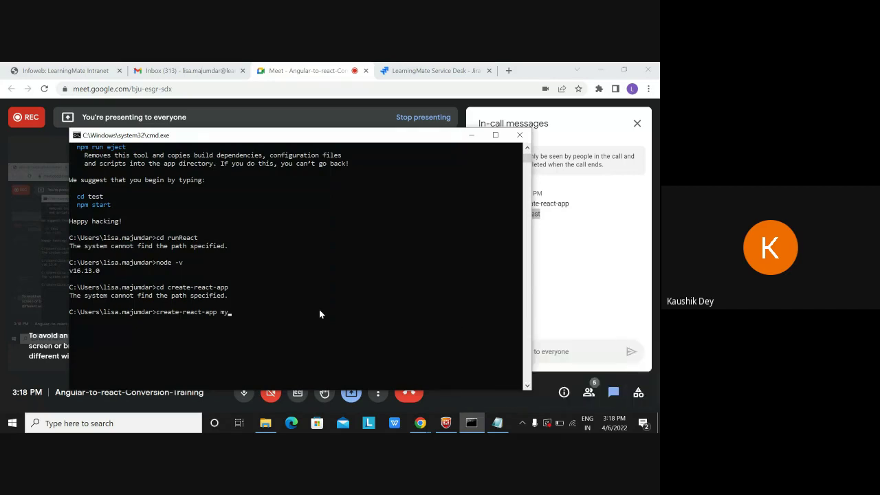
{"action": "type", "text": "-react-app"}
{"action": "key", "text": "Return"}
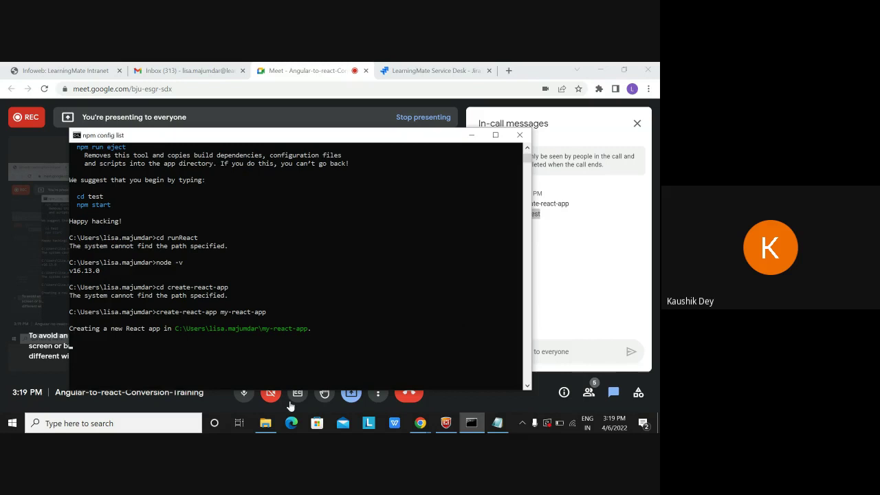
Step: Locate the test project folder in the user's home folder in File Explorer, and return to the Command Prompt
{"action": "left_click", "coordinate": [265, 423]}
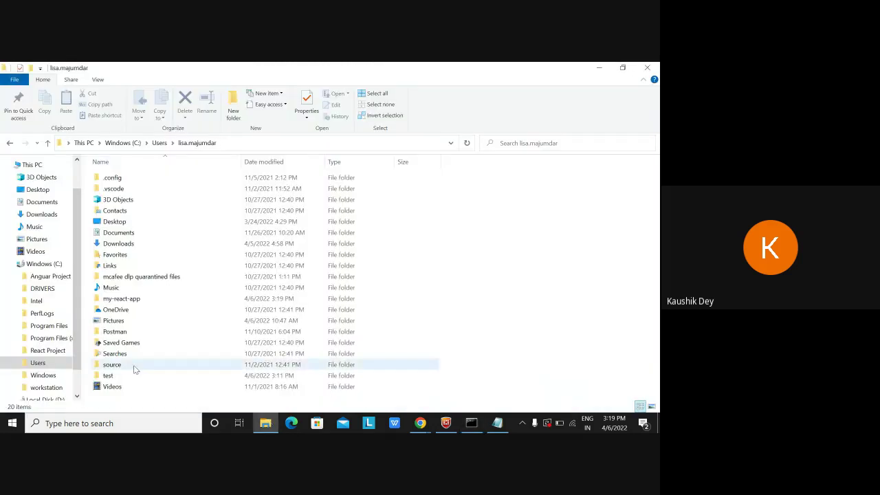
{"action": "left_click", "coordinate": [117, 378]}
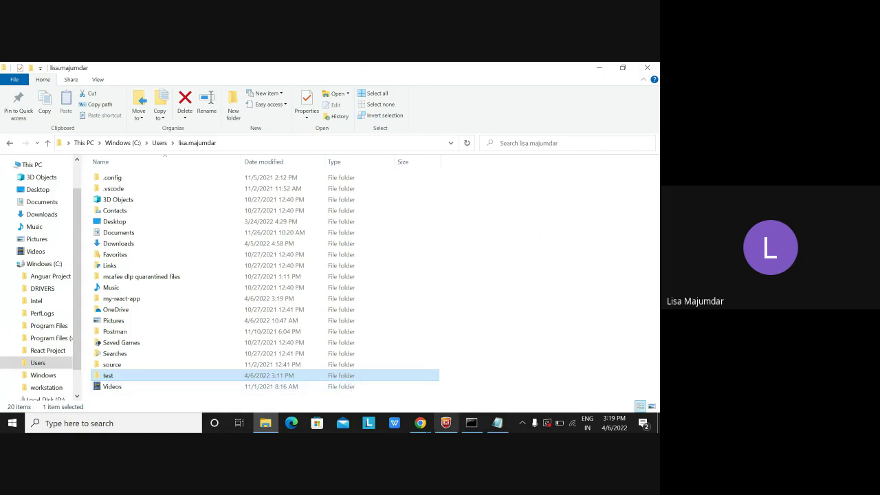
{"action": "left_click", "coordinate": [480, 425]}
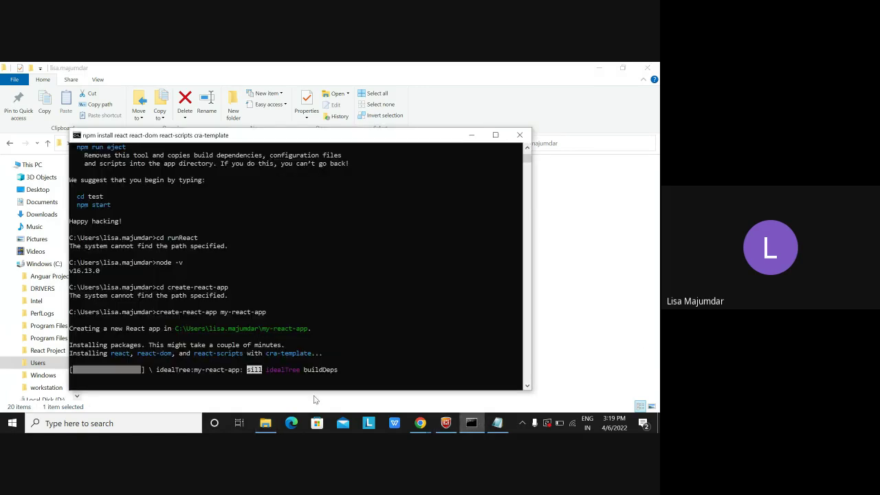